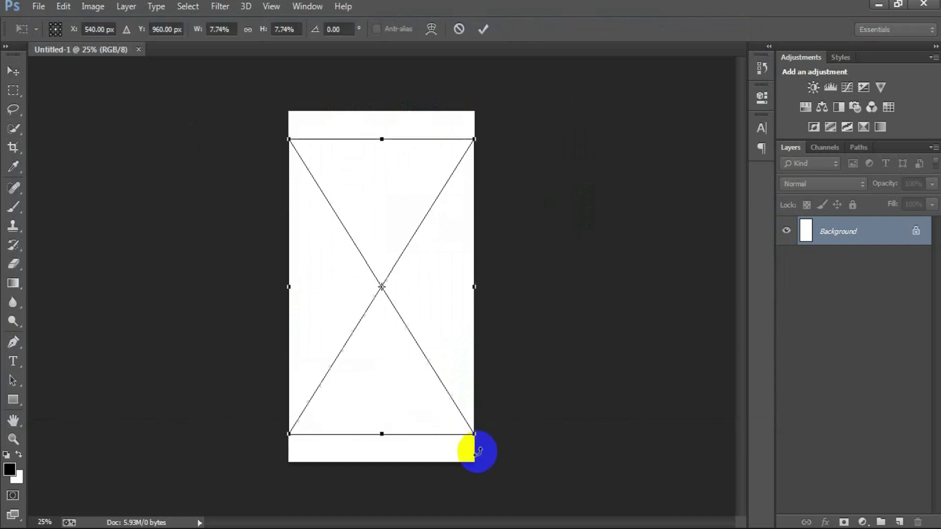
Enlarge the placed burger photo to about 9.12%, shift it down past the canvas's lower edge, and rasterize its layer.
left_click_drag(474, 434, 479, 465)
left_click_drag(451, 368, 451, 420)
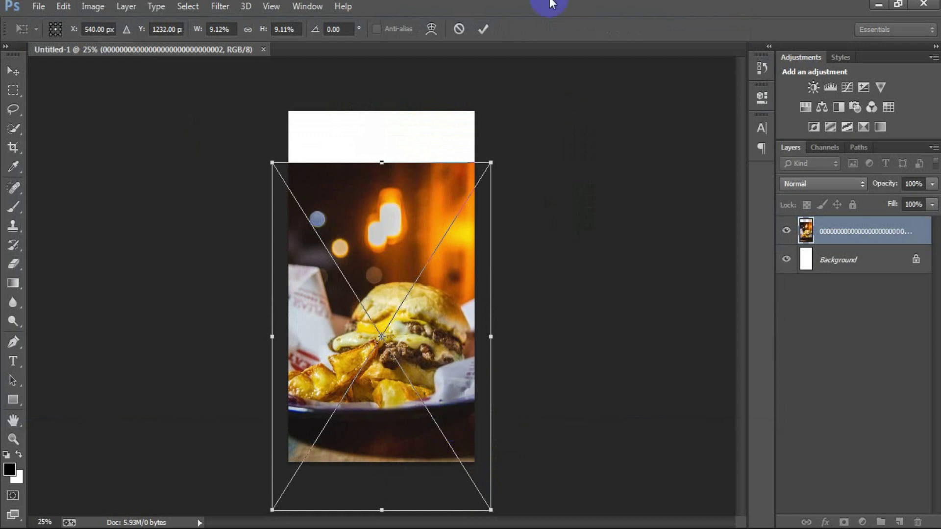
left_click(485, 28)
right_click(871, 240)
left_click(632, 270)
Duplicate the burger photo layer and move the copy up to cover the blank upper part of the canvas.
key("ctrl+j")
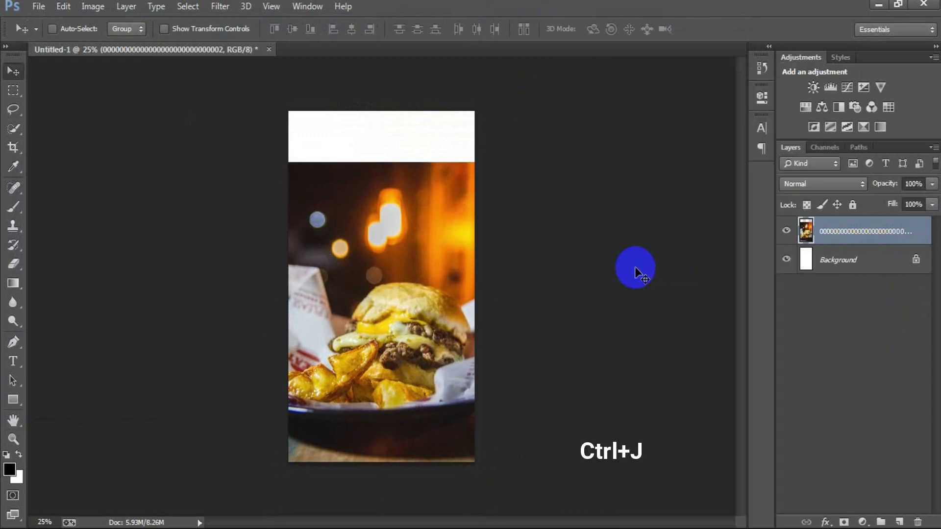
left_click_drag(399, 305, 405, 94)
left_click_drag(407, 198, 410, 159)
left_click(788, 231)
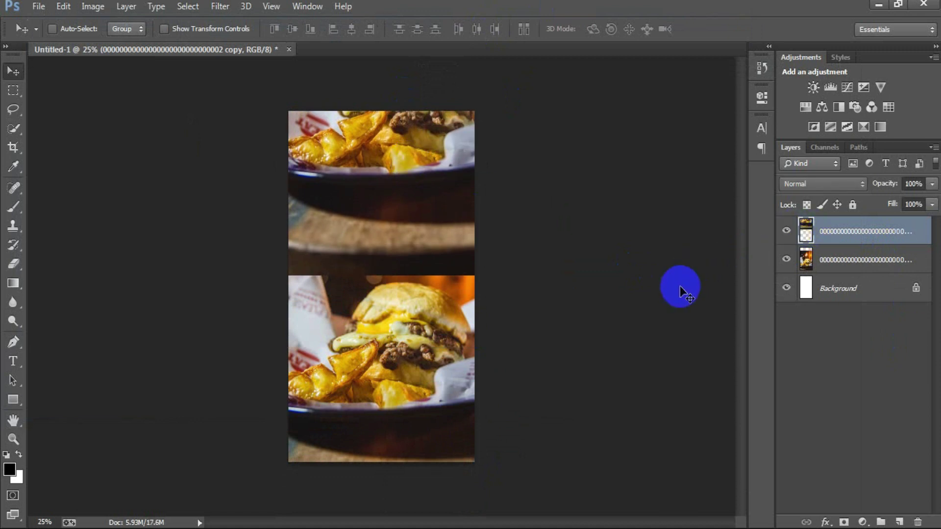
Apply a Gaussian Blur with a 69.2-pixel radius to the photo copy and move it down slightly over the burger's top.
left_click(228, 8)
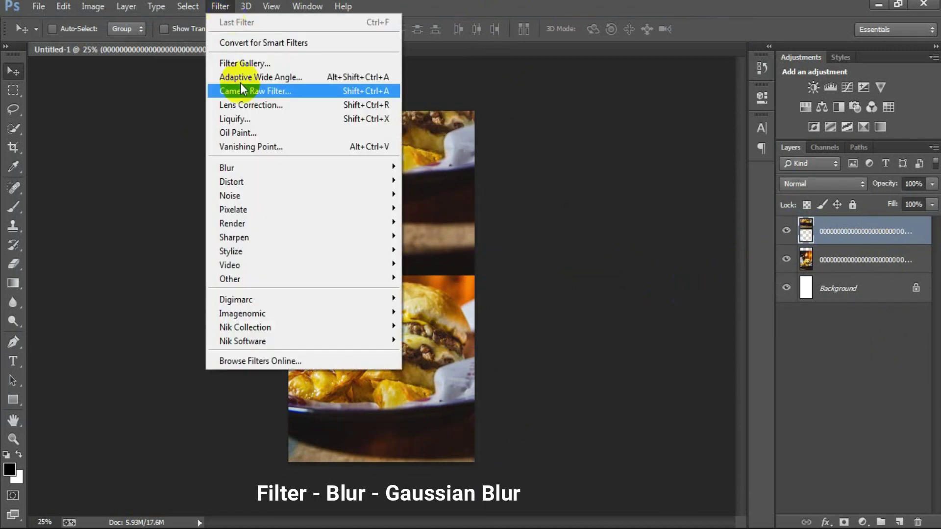
mouse_move(252, 166)
left_click(444, 269)
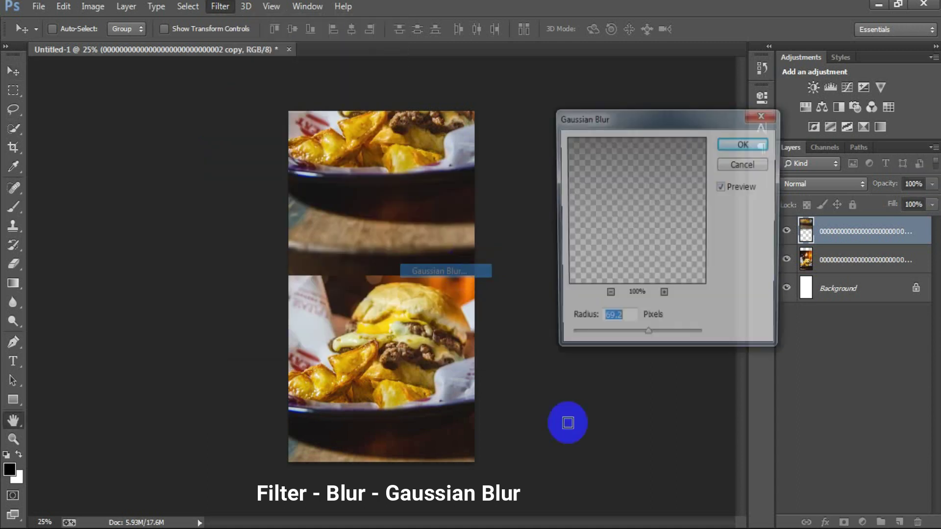
left_click_drag(649, 340, 651, 338)
type("6")
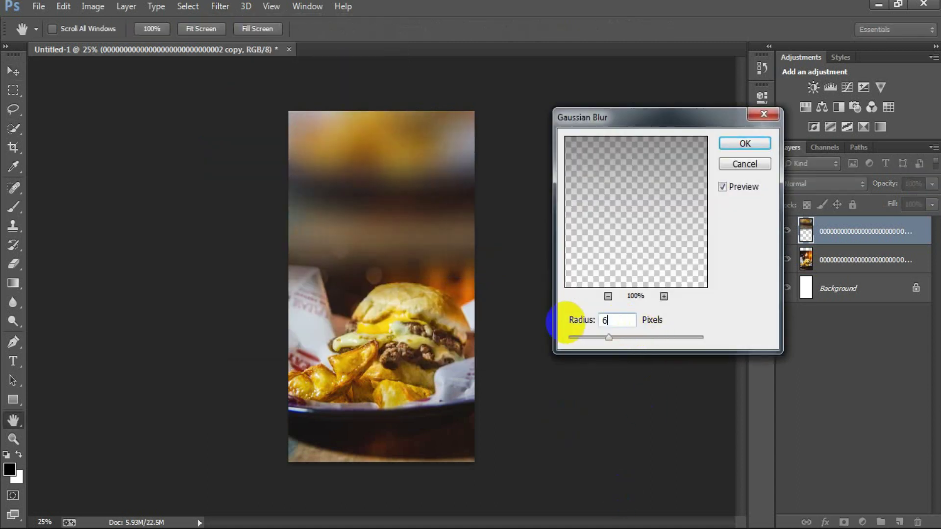
type("9.")
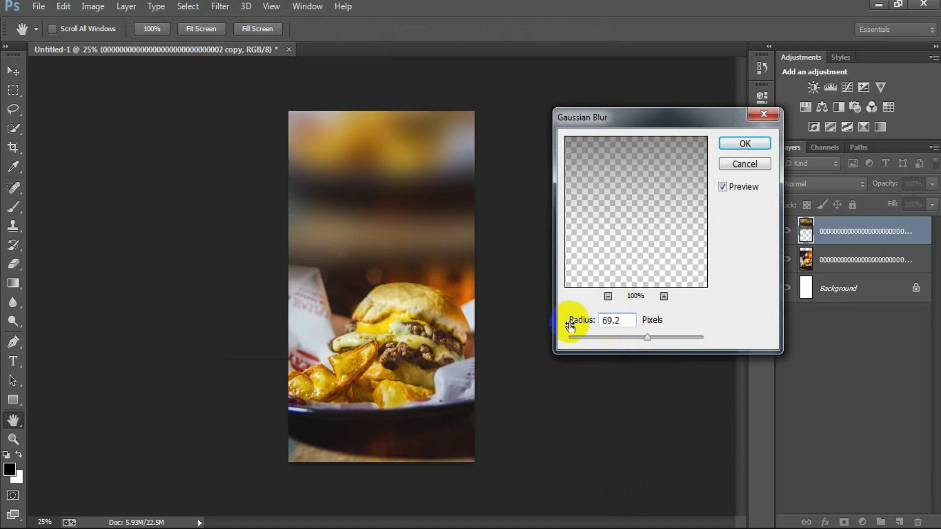
type("2")
left_click(738, 144)
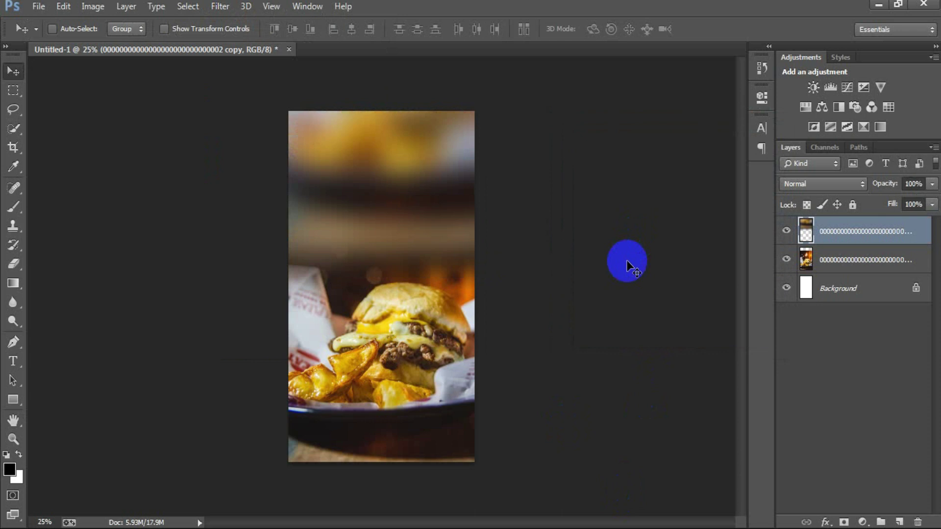
left_click_drag(420, 189, 423, 213)
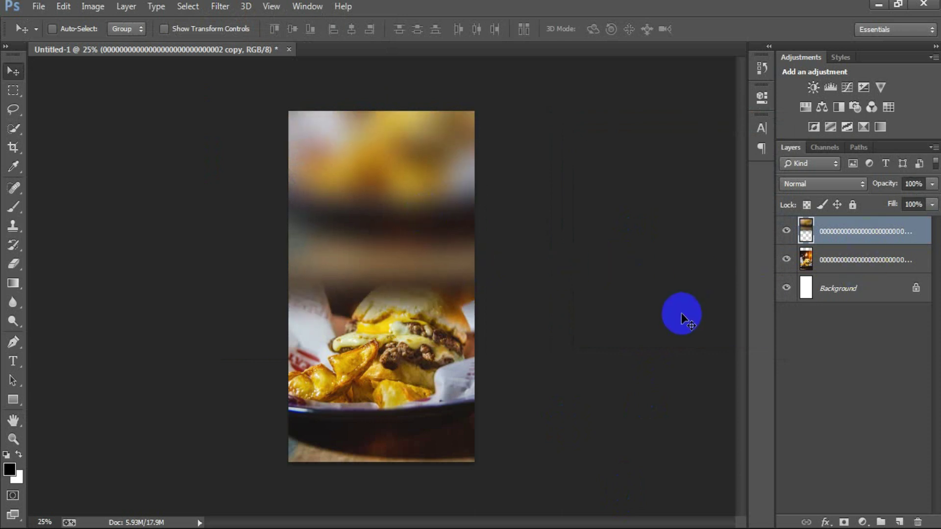
Add a layer mask to the blurred copy and blend its lower edge into the photo with upward Neutral Density linear gradients.
left_click(843, 522)
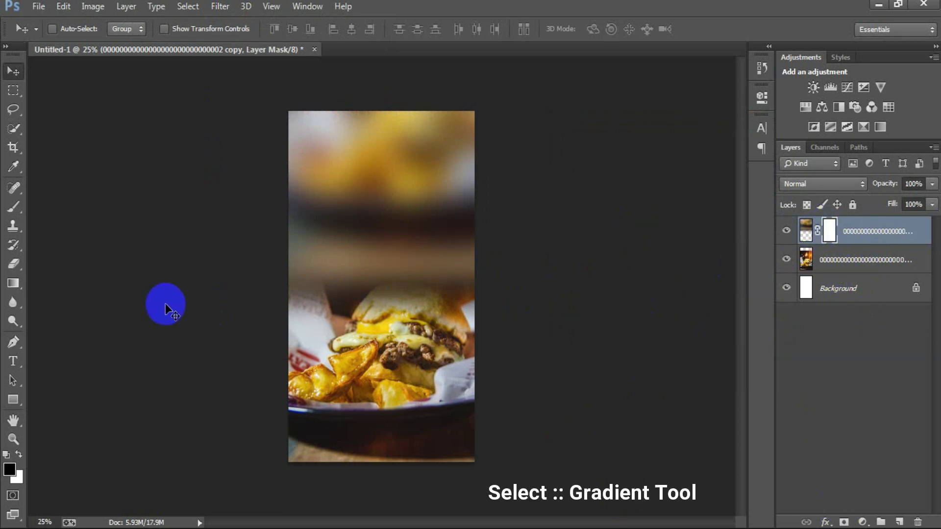
left_click(19, 283)
left_click(60, 284)
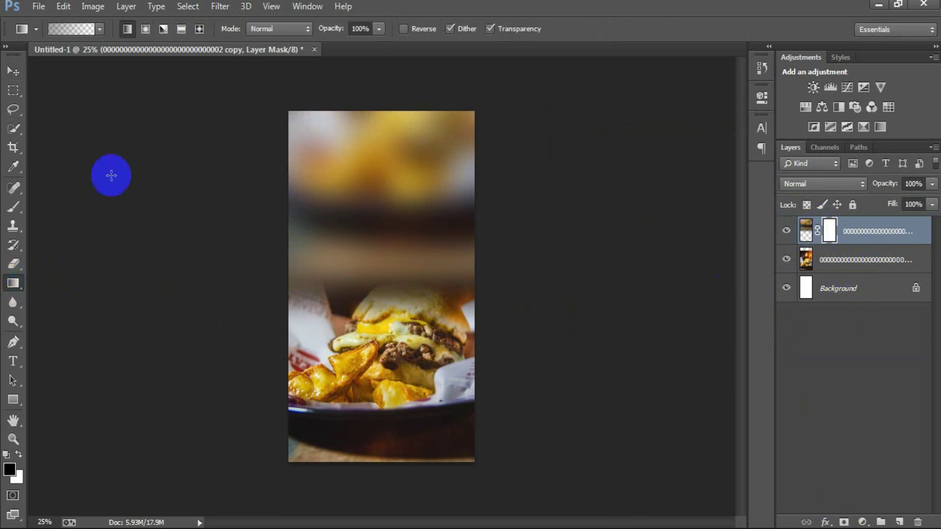
left_click(62, 30)
left_click(495, 134)
left_click(590, 101)
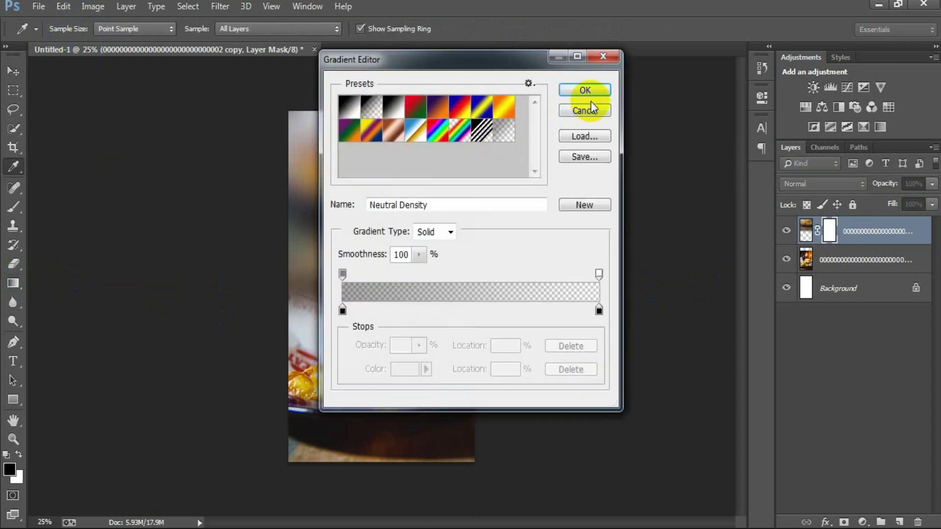
left_click_drag(409, 385, 420, 246)
left_click_drag(403, 385, 417, 256)
left_click_drag(404, 323, 419, 236)
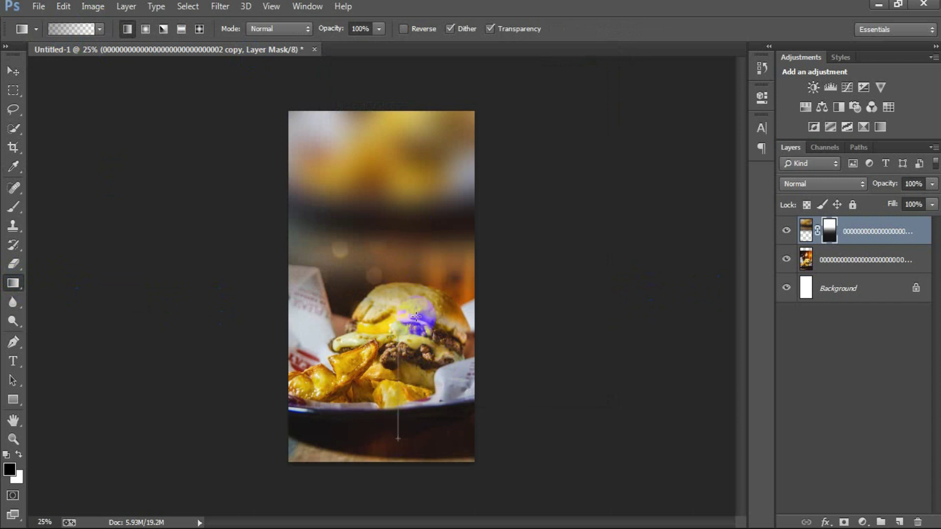
left_click(13, 72)
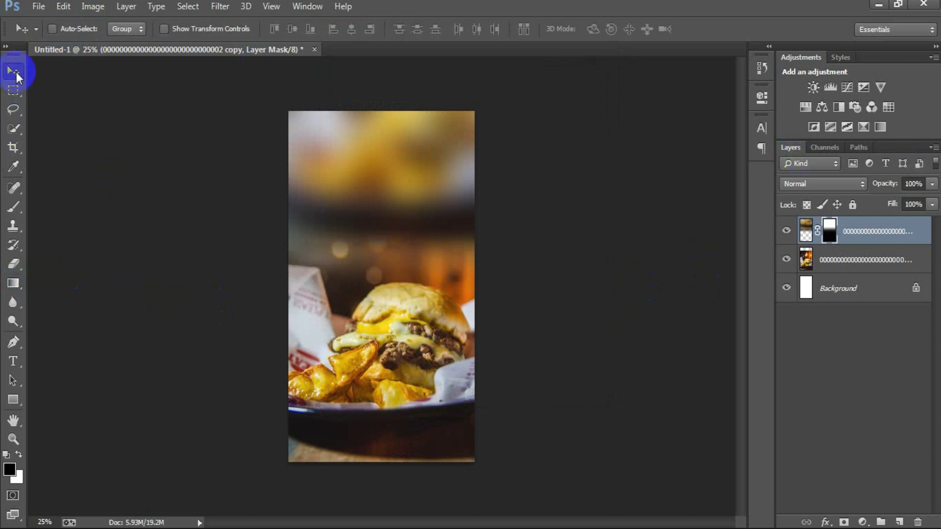
Add the text "Special" in the Engagement font on a new layer over the blurred upper area.
left_click(900, 523)
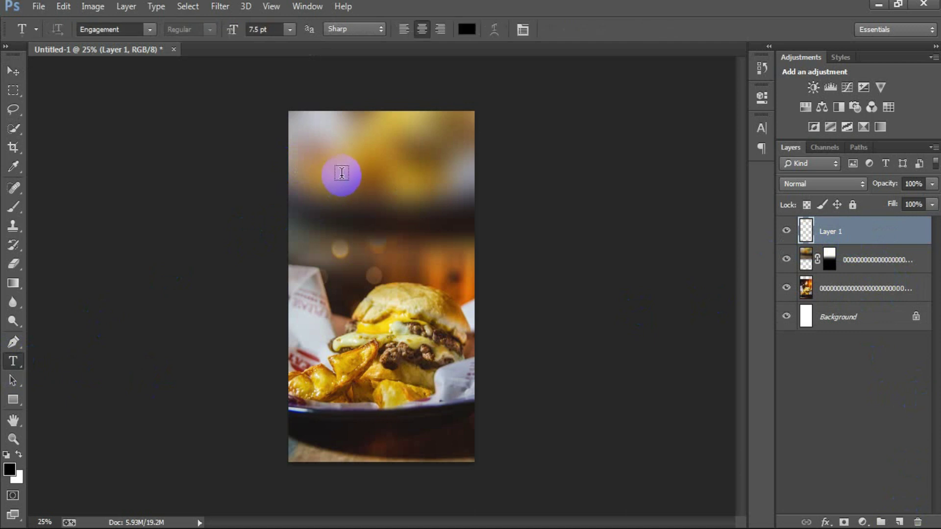
left_click(342, 171)
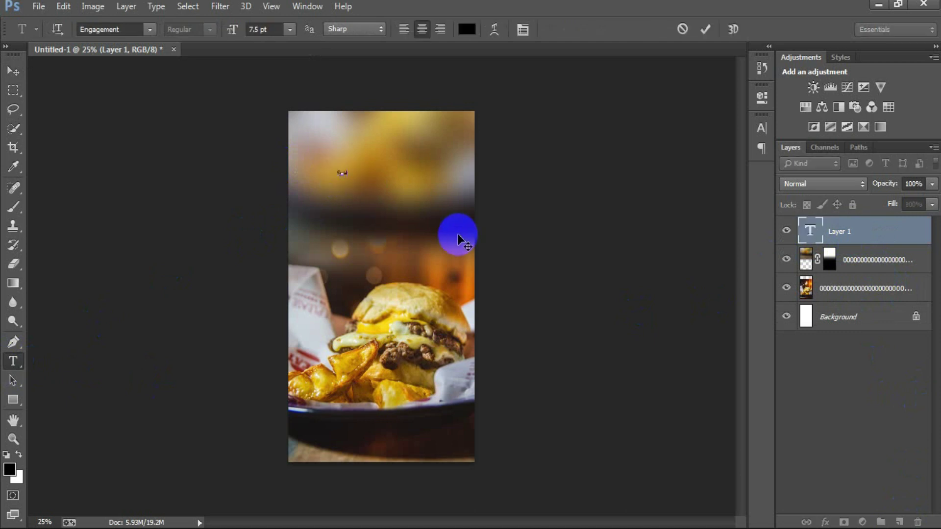
type("Special")
left_click(13, 71)
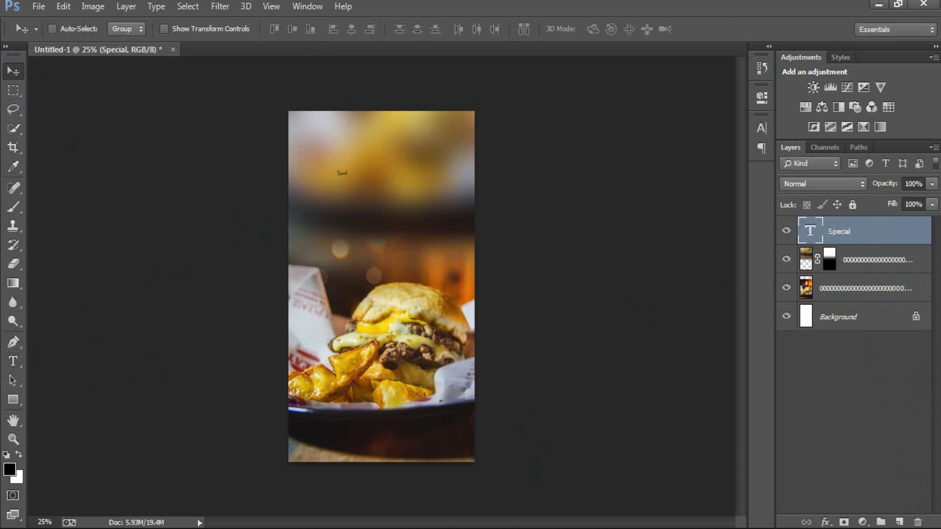
Enlarge the "Special" text to about 87 pt near the canvas's upper edge and center it horizontally against the Background layer.
left_click(390, 167)
key("ctrl+t")
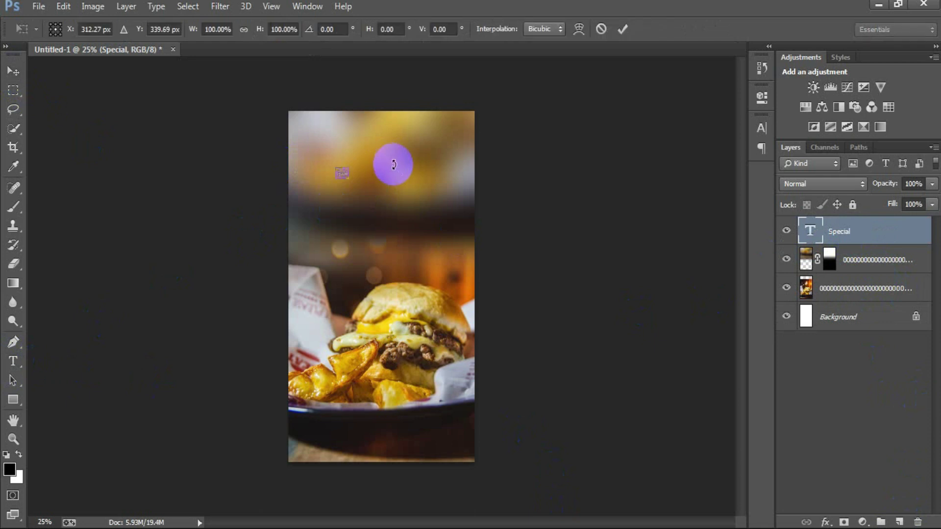
left_click_drag(351, 179, 441, 192)
left_click_drag(416, 162, 421, 160)
left_click(623, 29)
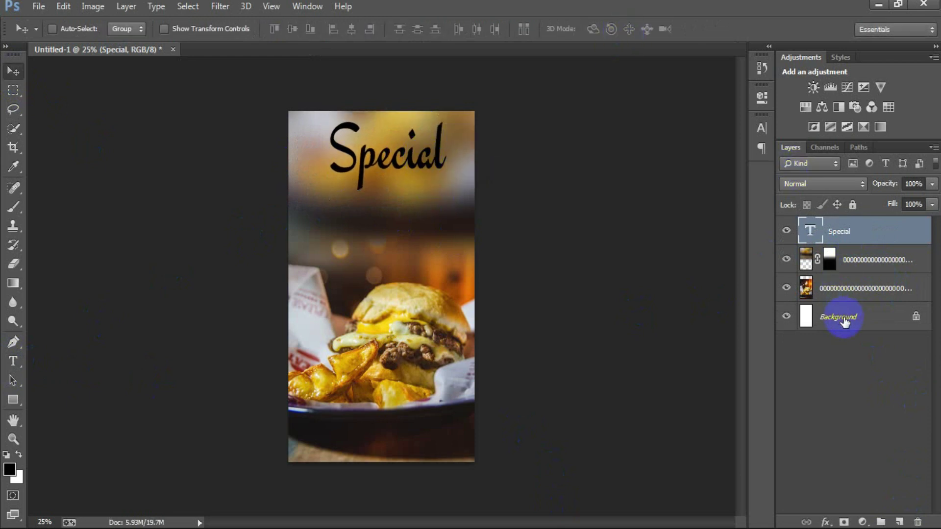
left_click(839, 318, "ctrl")
left_click(352, 30)
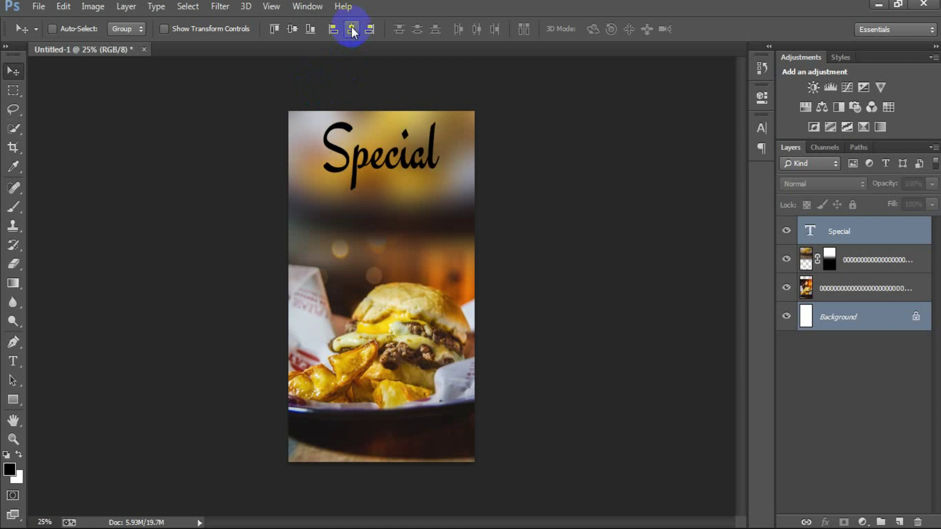
Set the "Special" text color to orange FF9C00.
left_click(863, 234)
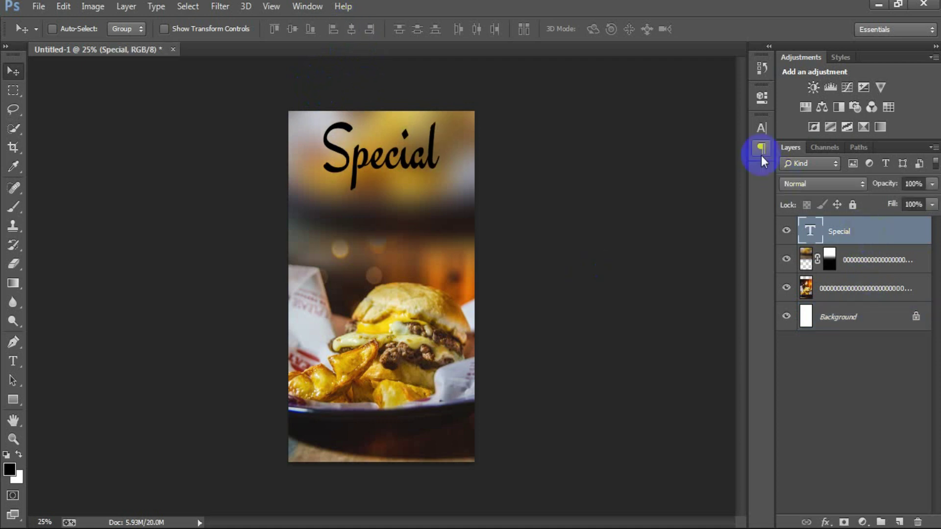
left_click(760, 130)
left_click(705, 214)
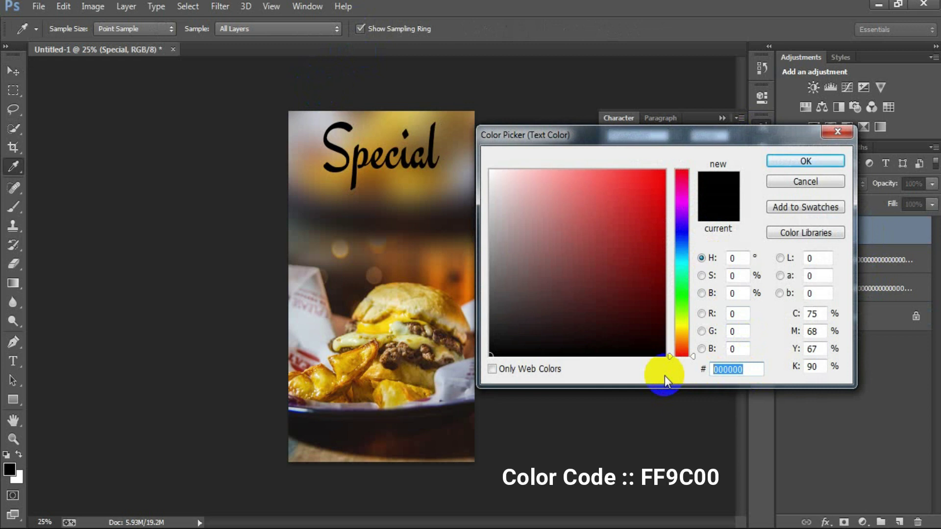
type("FF9C")
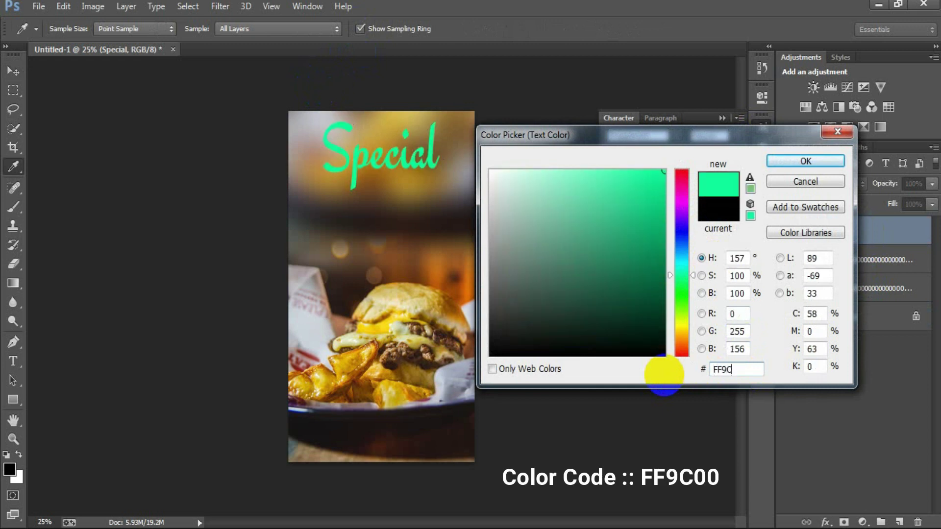
type("00")
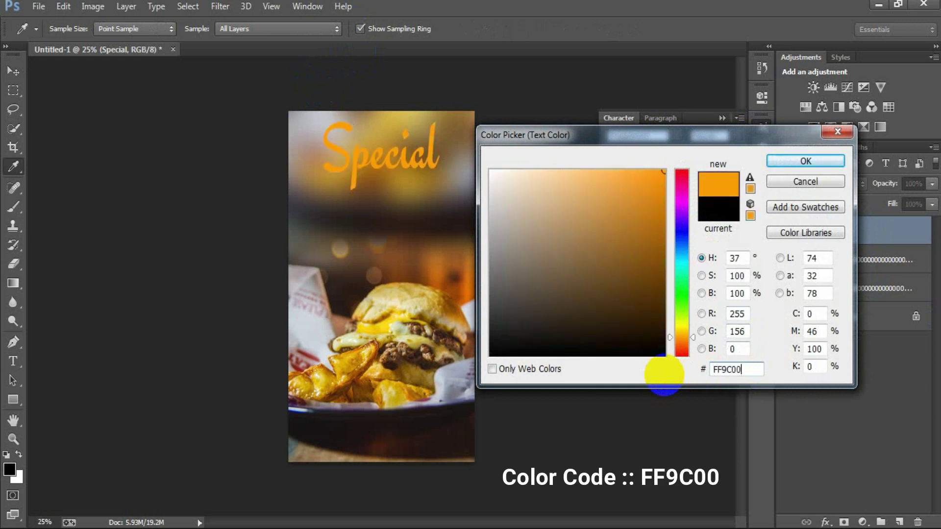
left_click(806, 161)
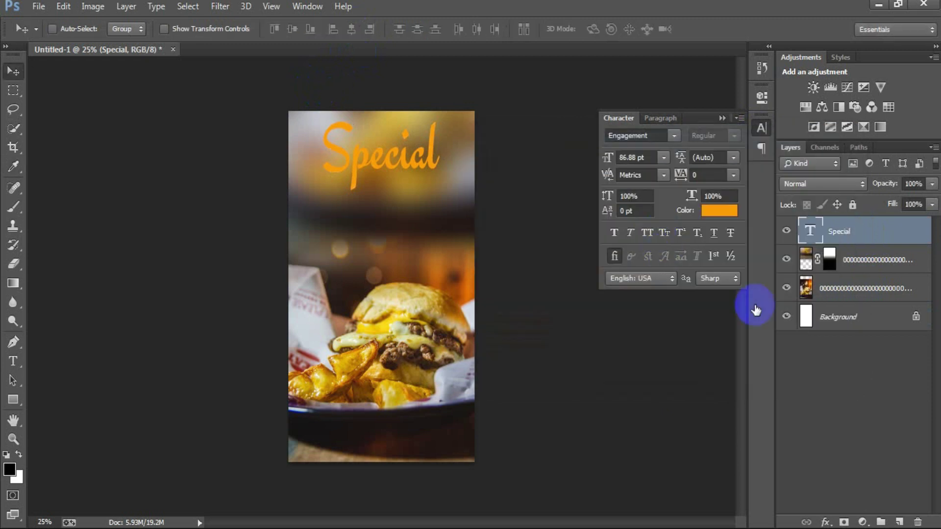
left_click(722, 119)
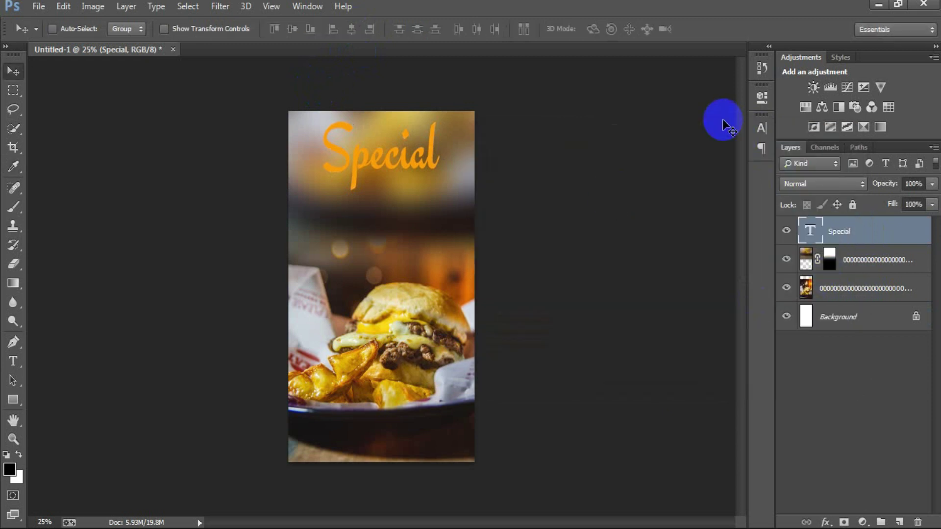
Give the "Special" text a drop shadow with 75% opacity, 120° angle, 9 px distance and 7 px size, and collapse its effects list.
double_click(923, 233)
left_click(478, 331)
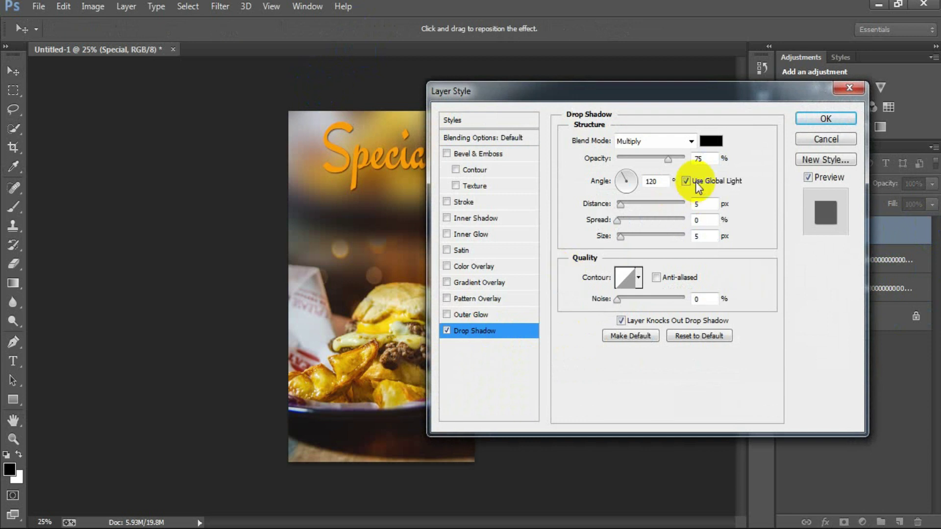
type("75")
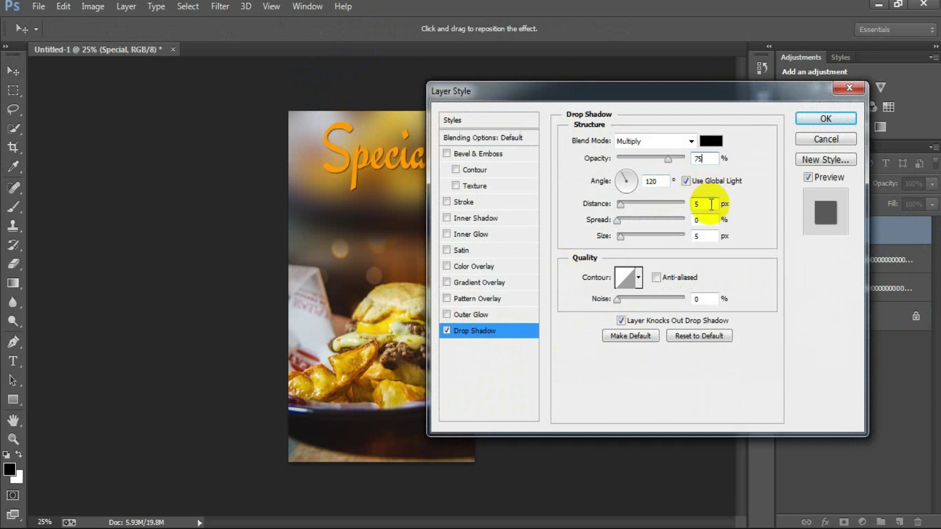
left_click_drag(665, 183, 616, 190)
type("12")
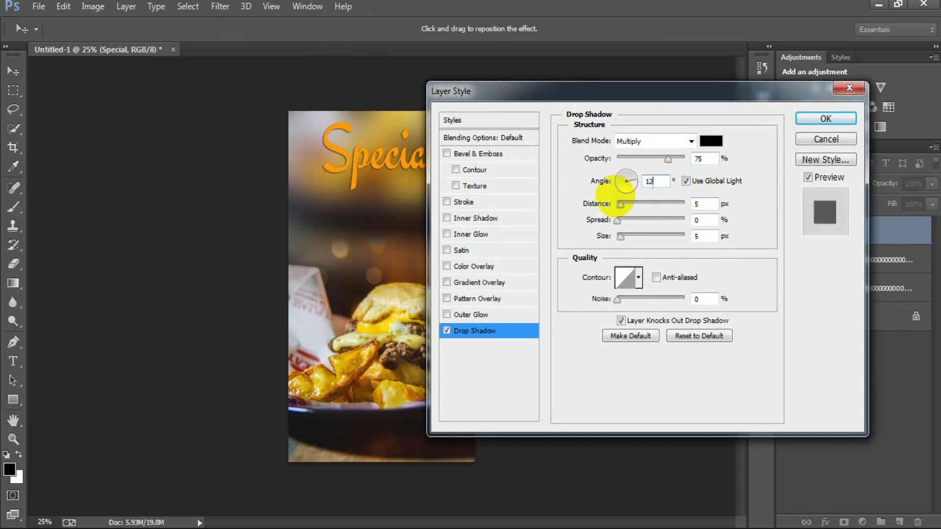
type("0")
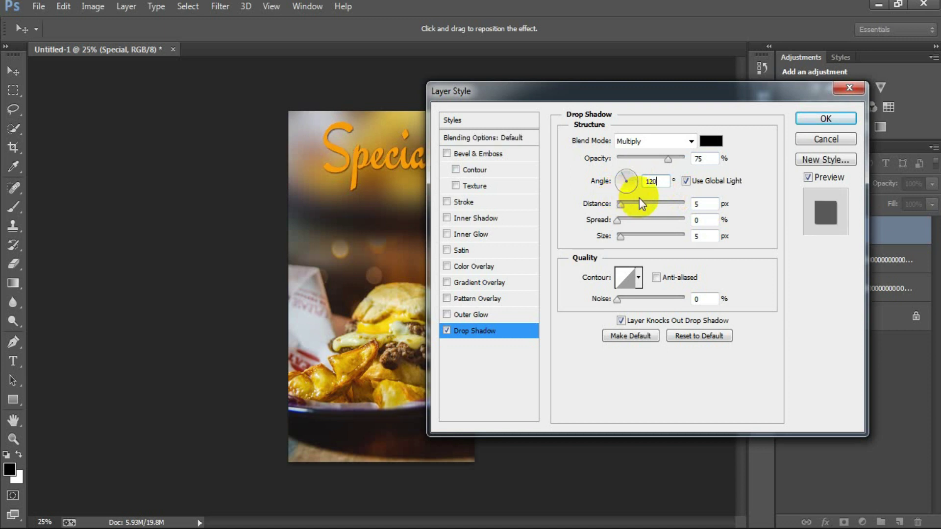
left_click_drag(714, 204, 664, 210)
type("9")
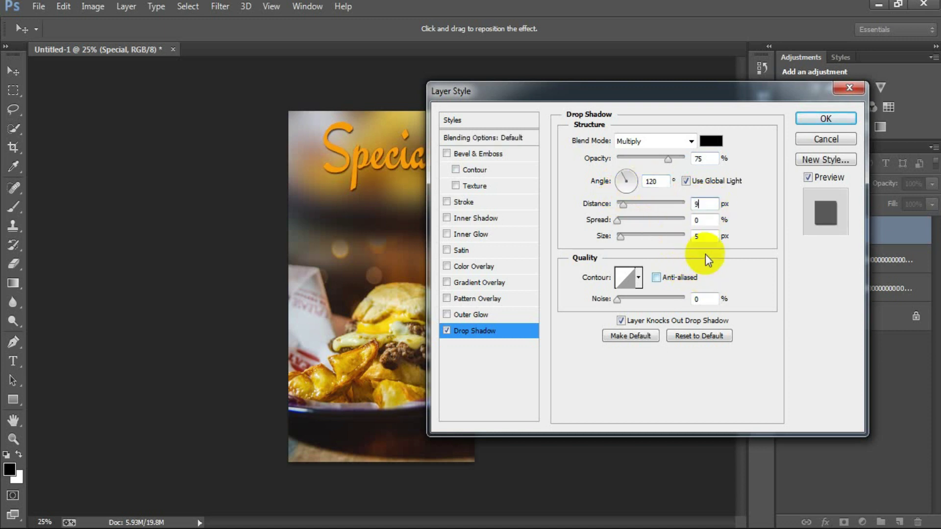
key("Tab")
key("Tab")
type("7")
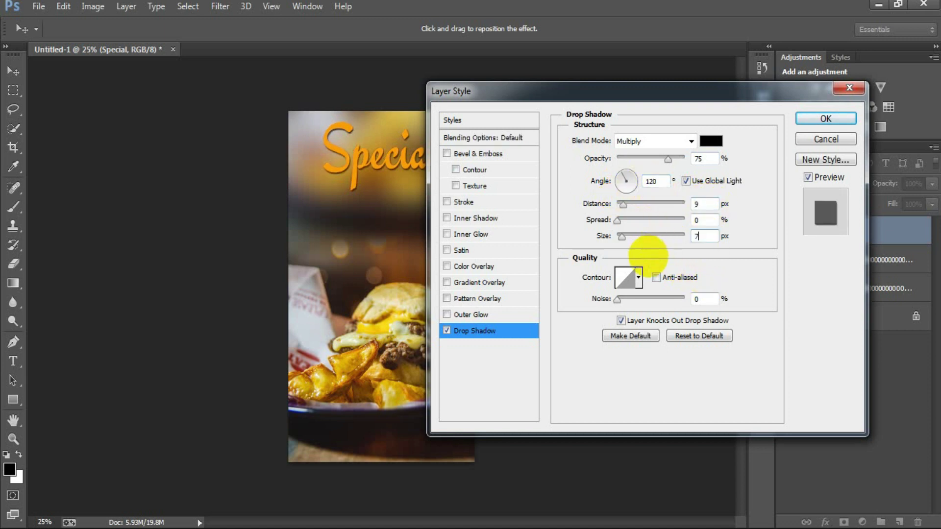
left_click(814, 122)
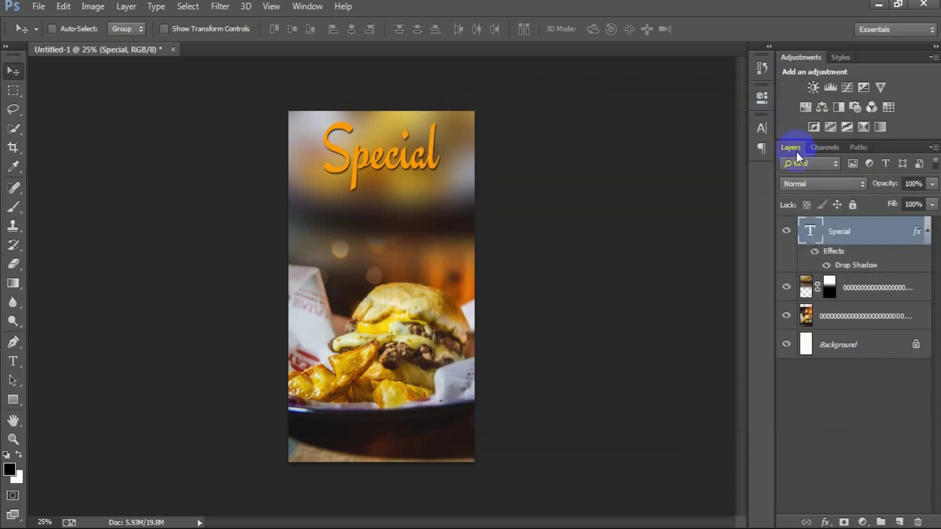
left_click(928, 237)
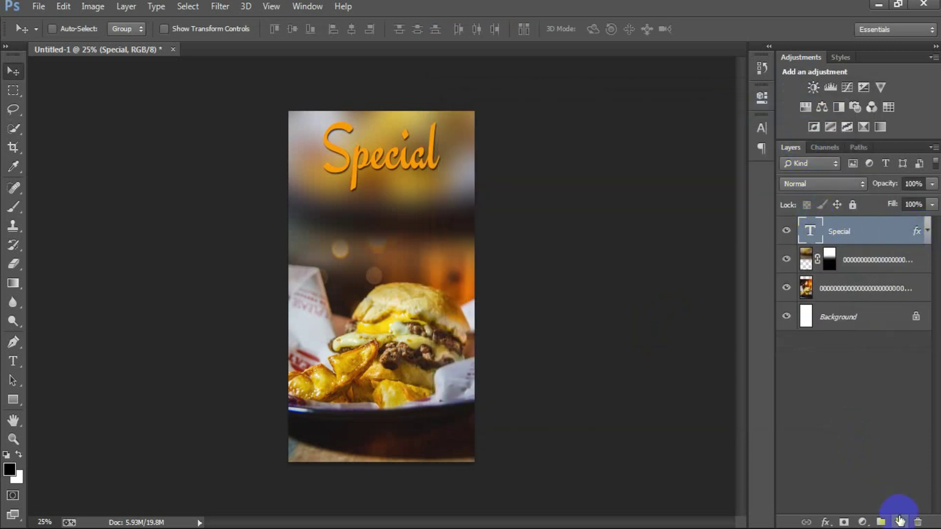
Add the text "Burger" on a new layer between the "Special" heading and the burger.
left_click(900, 521)
left_click(13, 361)
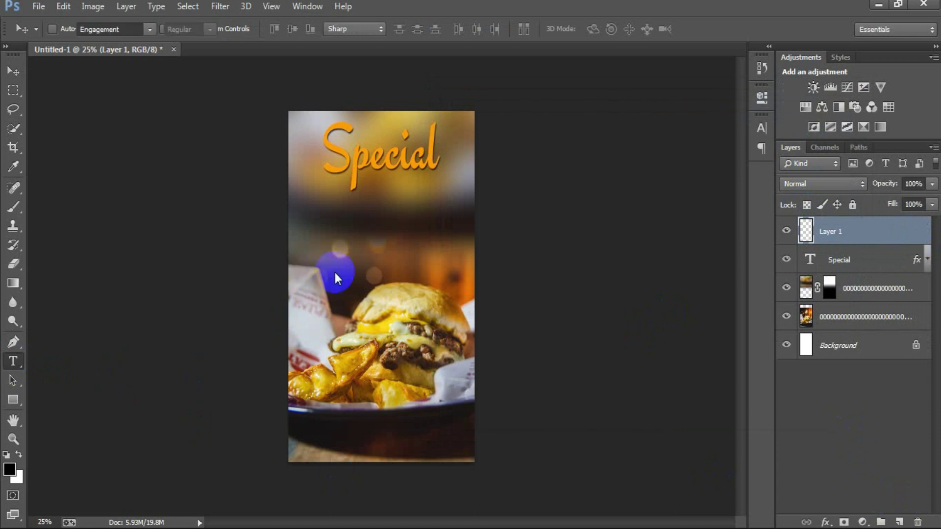
left_click(352, 251)
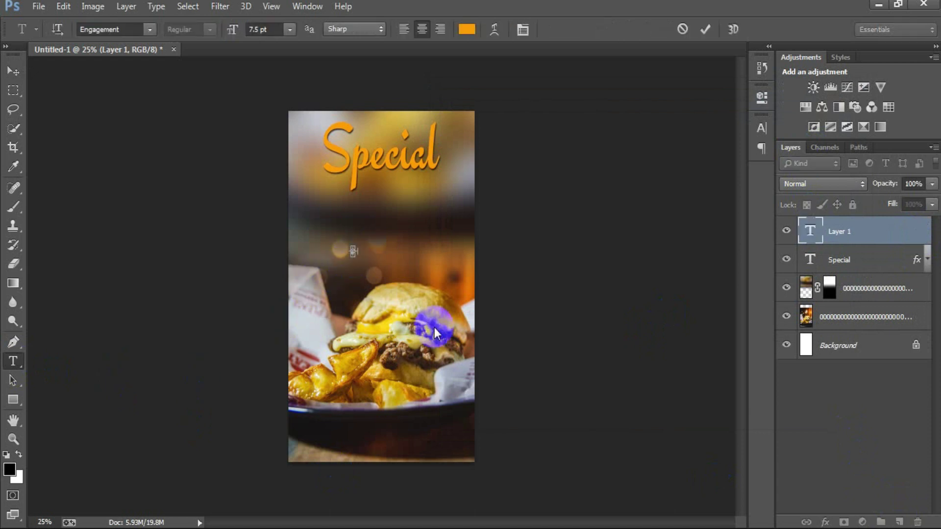
type("Burger")
left_click(13, 72)
Move the "Burger" text below "Special" and enlarge it proportionally to about 84 pt.
left_click_drag(392, 248, 387, 240)
key("ctrl+t")
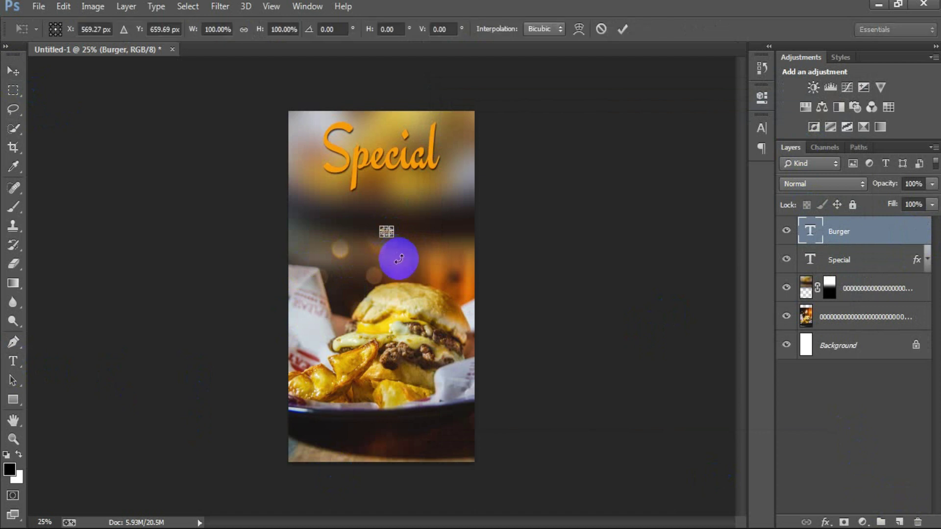
left_click_drag(395, 232, 433, 279)
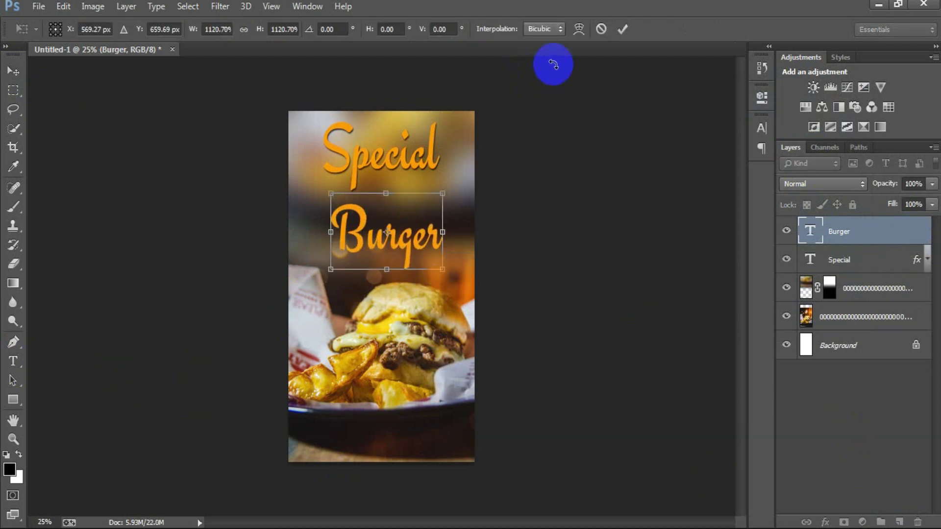
left_click(623, 30)
Change the "Burger" text's font to Paytone One.
left_click(760, 129)
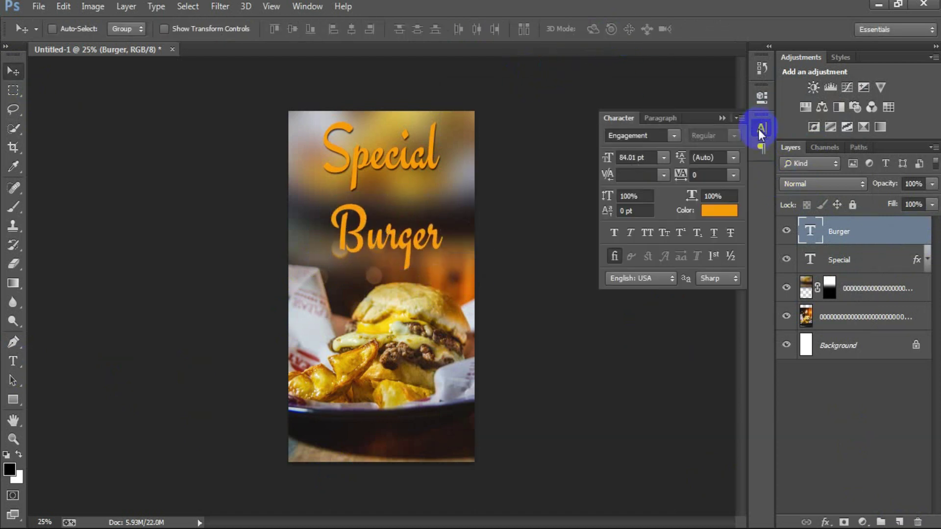
left_click(648, 136)
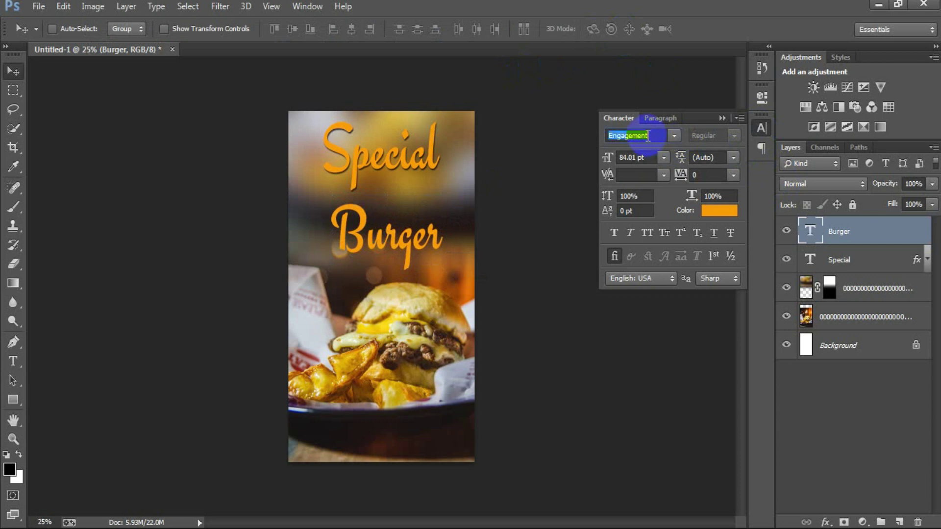
type("Paytone One")
key("Return")
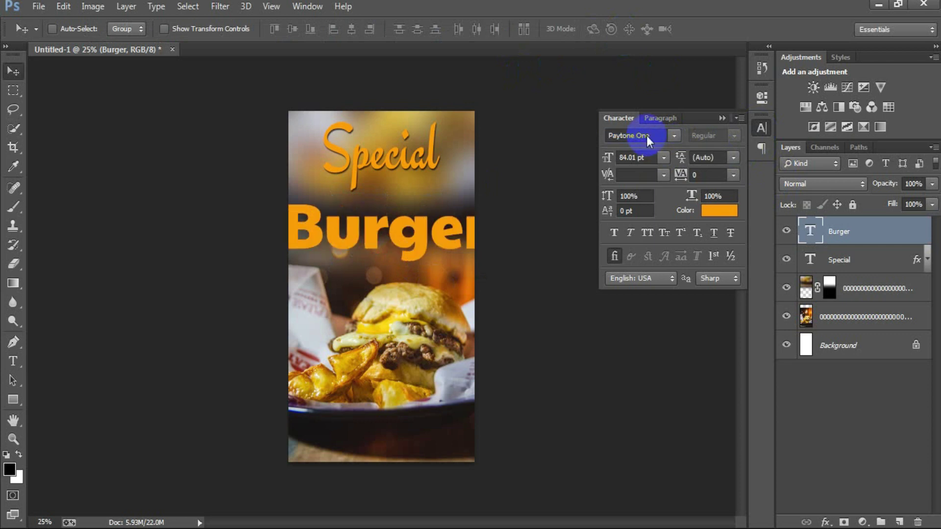
Set the "Burger" text color to white and place its layer below the "Special" layer.
left_click(712, 218)
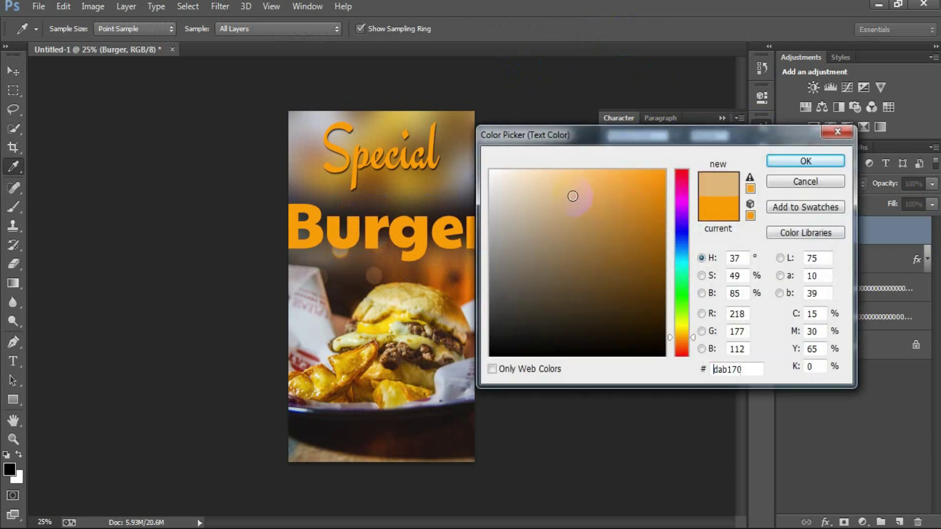
left_click(490, 163)
left_click(777, 161)
left_click_drag(888, 232, 882, 273)
left_click(722, 118)
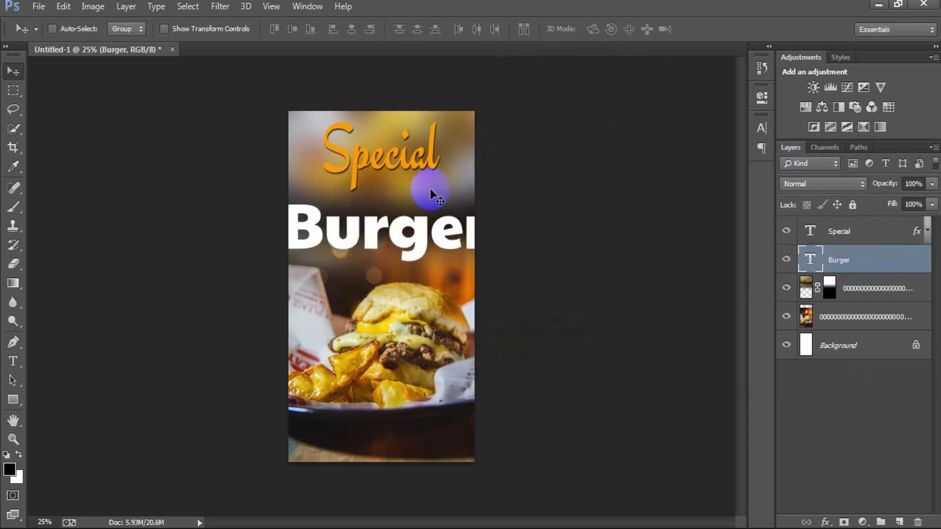
Scale the "Burger" text down to about 64.5 pt so it fits within the canvas width.
key("ctrl+t")
left_click_drag(490, 274, 468, 257)
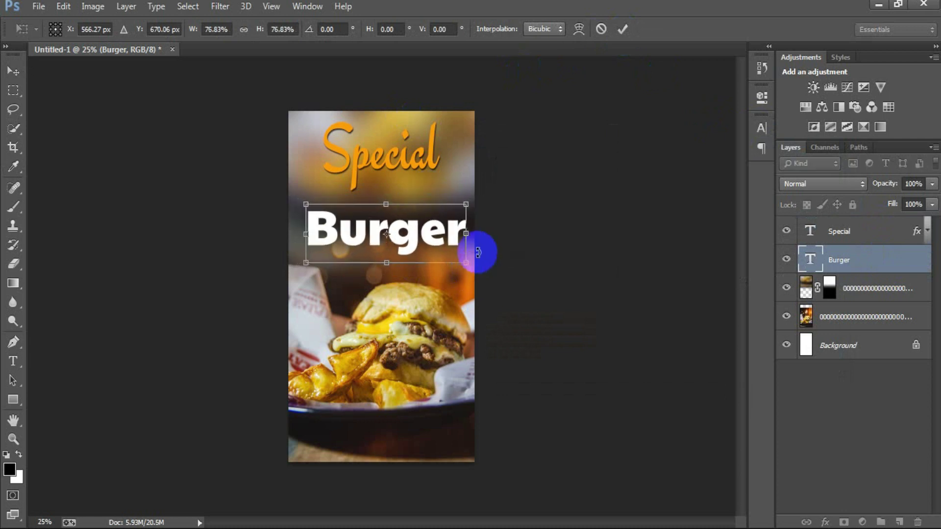
left_click(622, 30)
Move the "Burger" text up so it tucks directly under "Special", overlapped by the letter p's tail.
left_click_drag(431, 231, 420, 195)
key("shift+Up")
key("shift+Up")
key("shift+Up")
key("shift+Up")
key("shift+Up")
key("shift+Up")
key("shift+Up")
key("shift+Up")
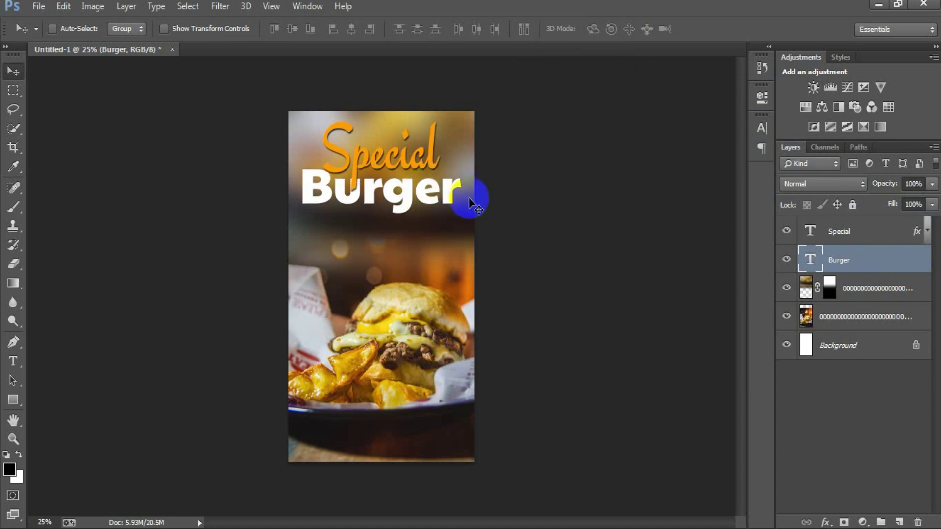
Apply the All Caps style to the "Burger" text.
left_click(761, 129)
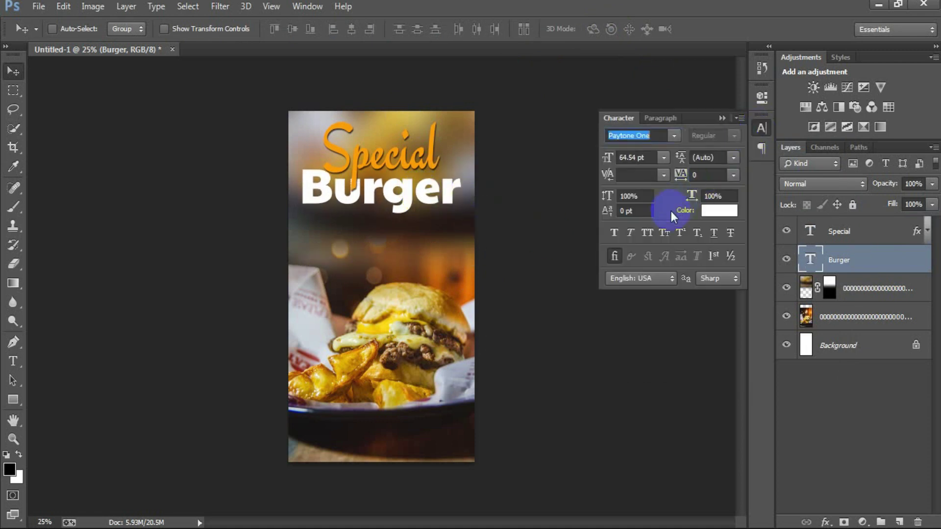
left_click(648, 233)
left_click(723, 118)
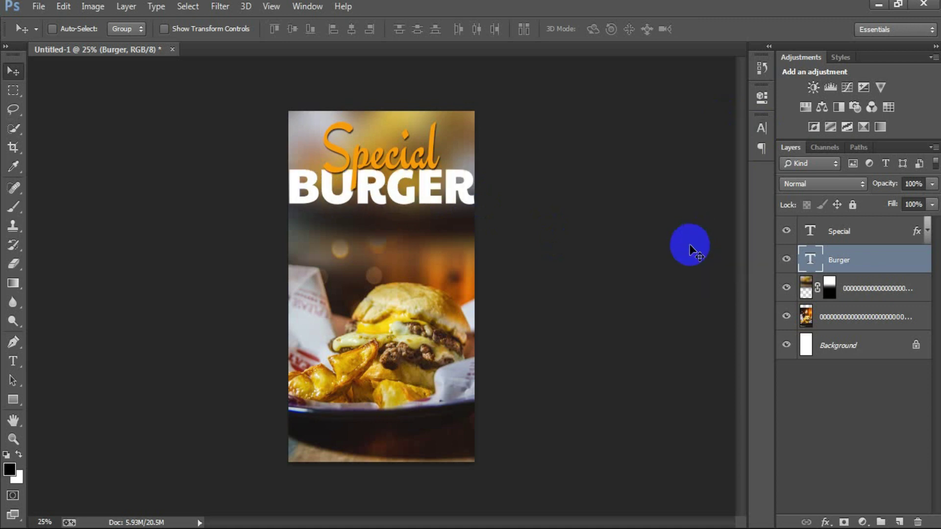
Scale the "BURGER" text to about 93% to leave side margins, and nudge it down slightly.
key("ctrl+t")
left_click_drag(475, 219, 462, 215)
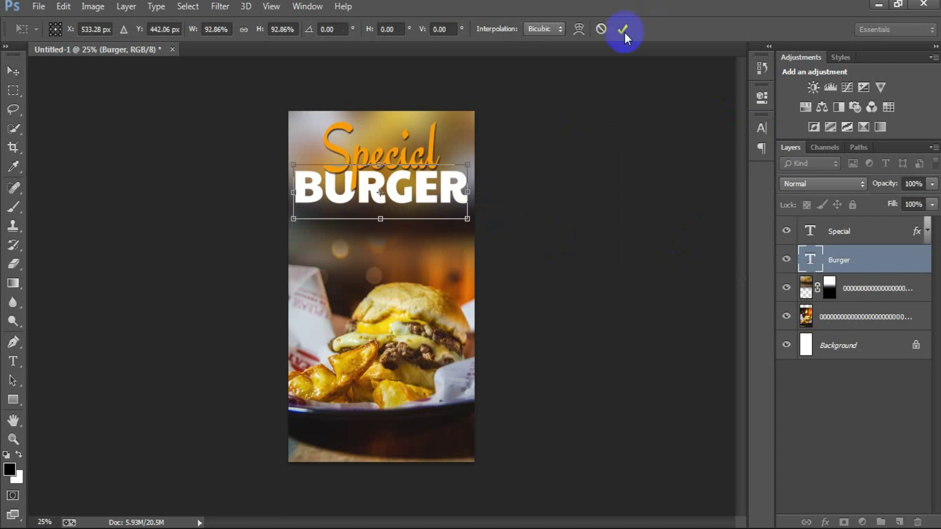
left_click(623, 30)
key("Down")
key("Down")
key("Down")
key("Down")
key("Down")
key("Down")
key("Down")
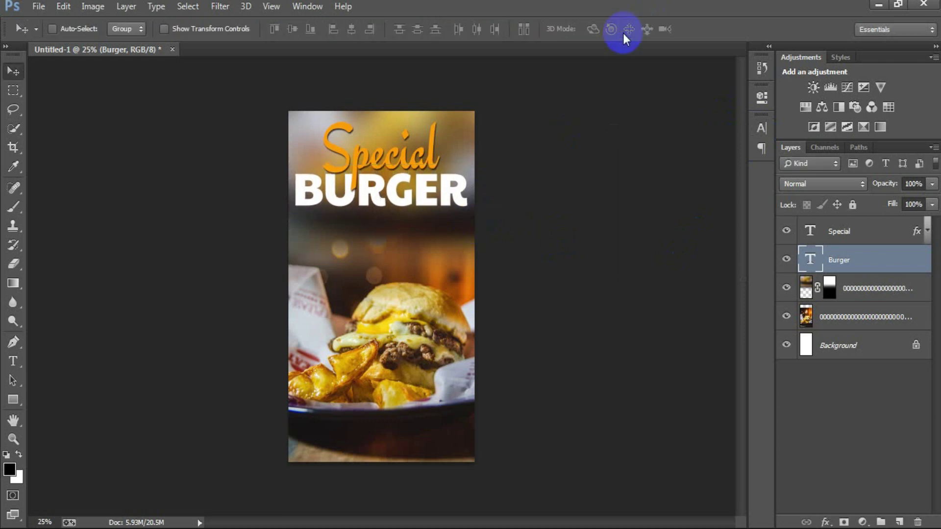
key("Up")
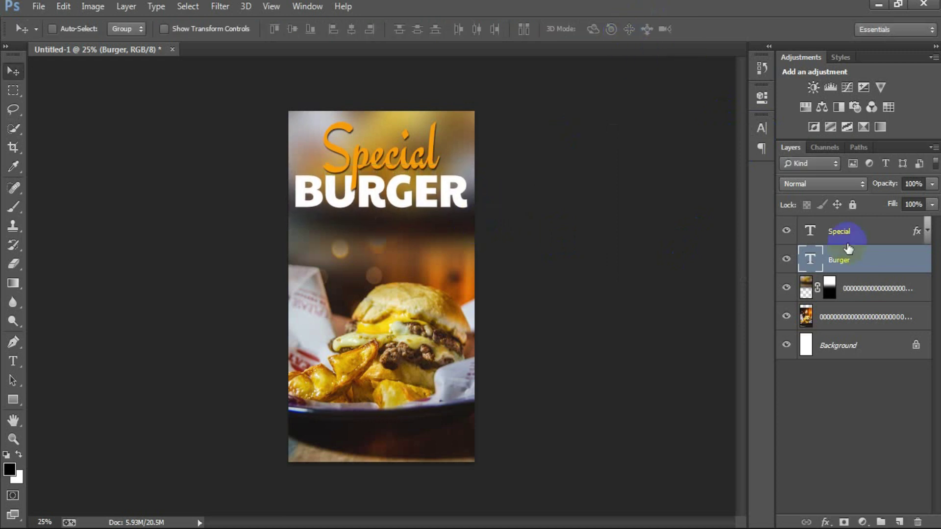
Shrink the "BURGER" text slightly more about its center to widen the side margins.
left_click(863, 233, "shift")
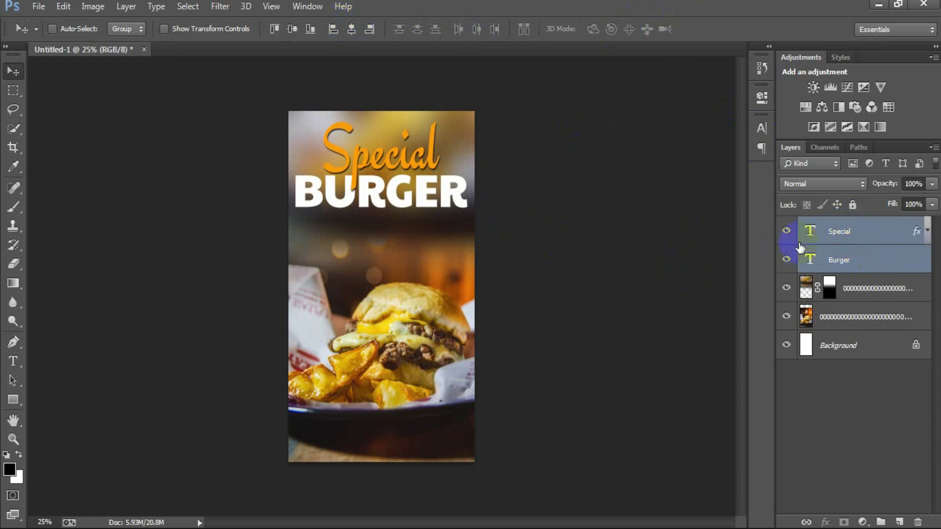
left_click(854, 262)
key("ctrl+t")
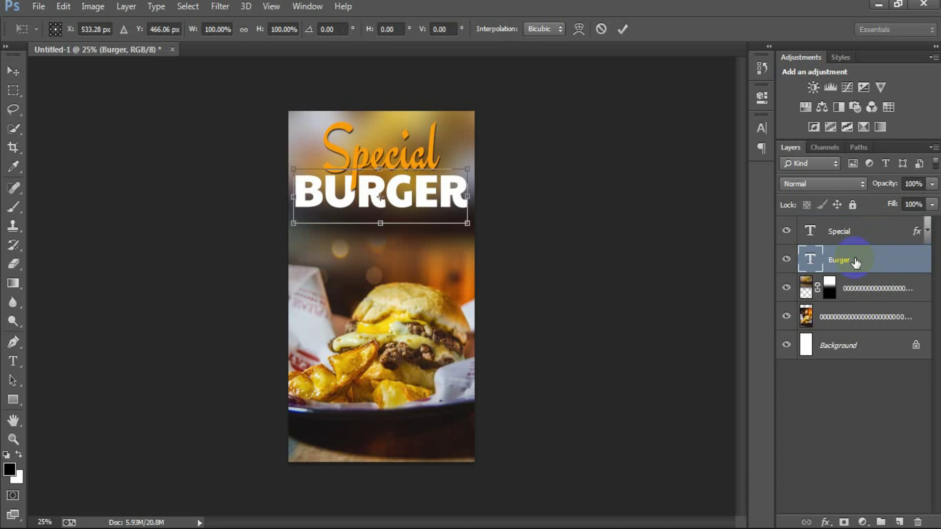
left_click_drag(467, 224, 459, 219)
left_click(622, 29)
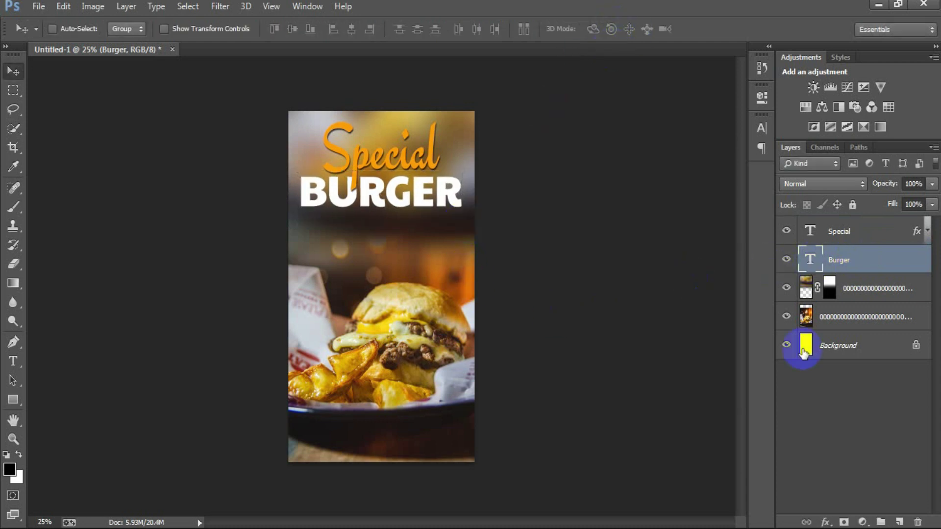
Center the Subtitle layer horizontally against the Background layer and nudge it up closer to "BURGER".
left_click(852, 233)
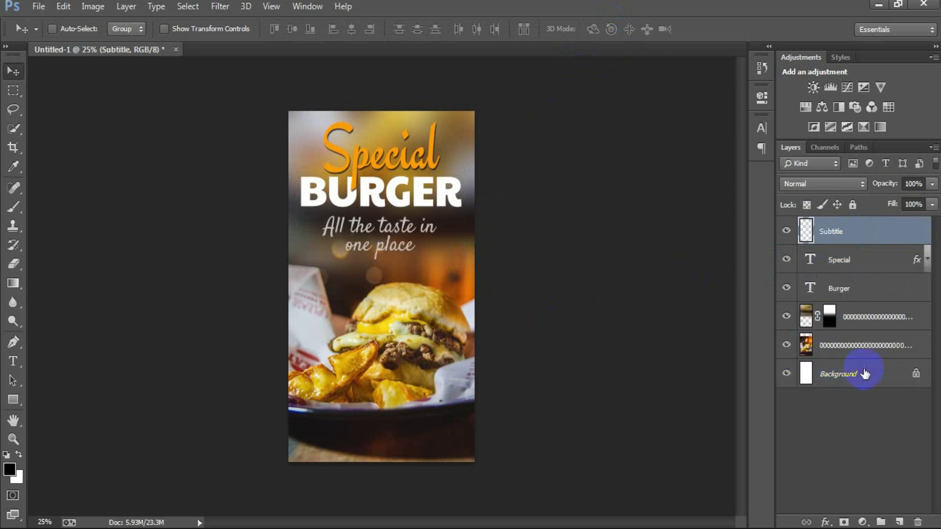
left_click(850, 374, "ctrl")
left_click(351, 30)
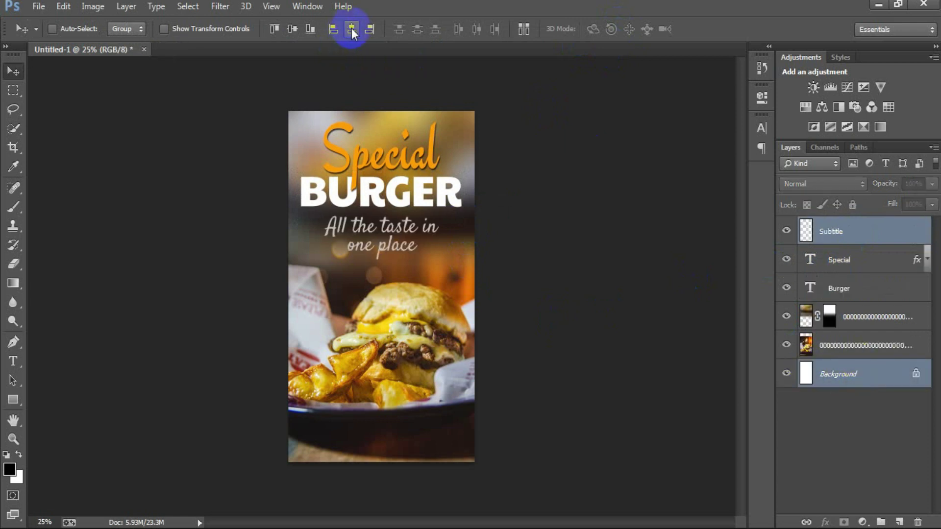
left_click(876, 234)
key("shift+Up")
key("shift+Up")
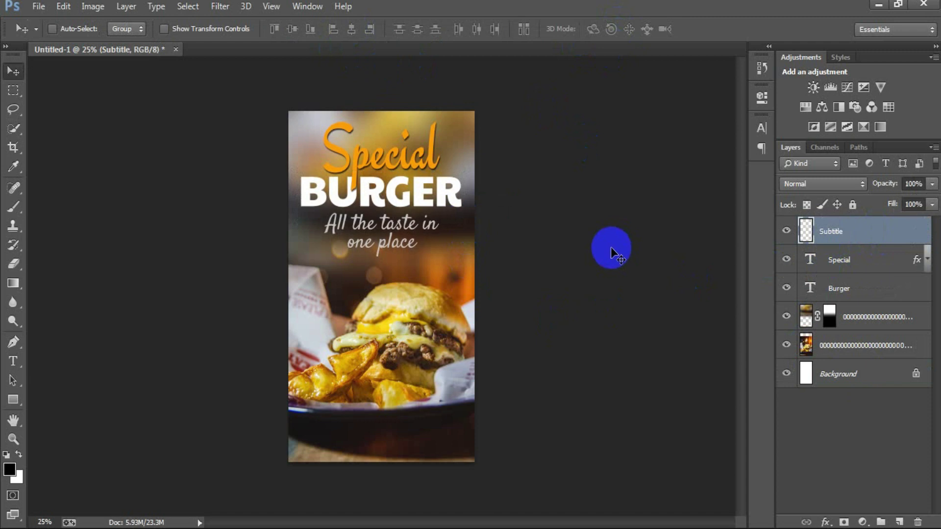
Copy the layer style from the "Special" layer and paste it onto the "Burger" layer.
left_click(905, 265)
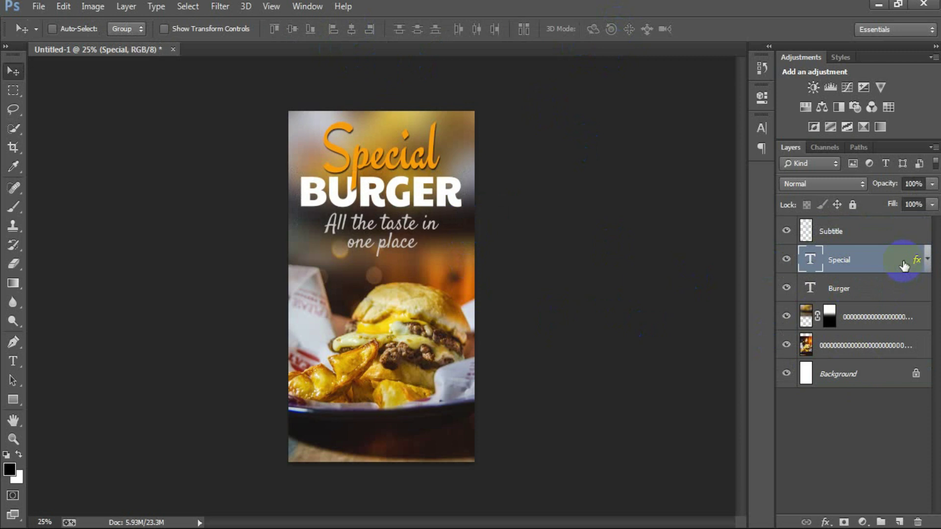
right_click(904, 265)
left_click(645, 486)
left_click(868, 301)
left_click(787, 288)
left_click(786, 288)
right_click(904, 289)
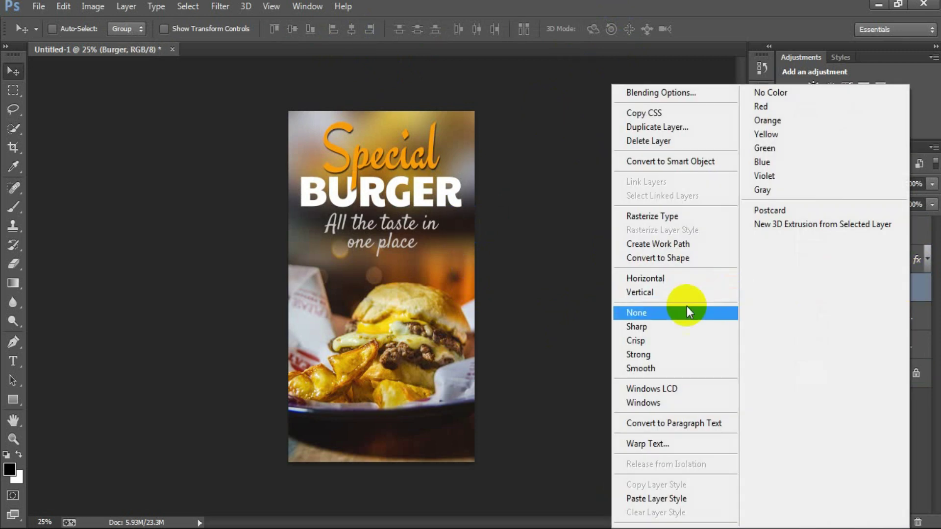
left_click(684, 498)
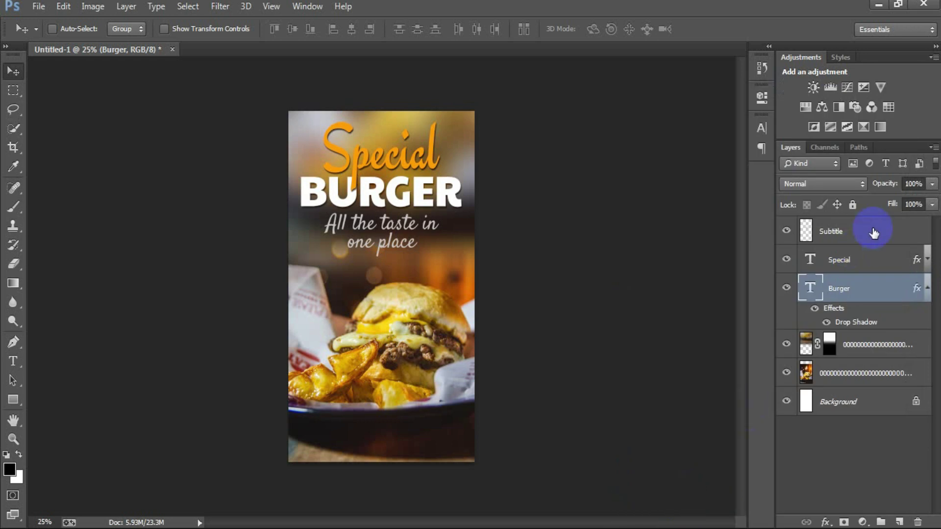
Draw a rectangle about 416 × 156 px below the subtitle on a new layer above Subtitle, with fully rounded corners.
left_click(874, 233)
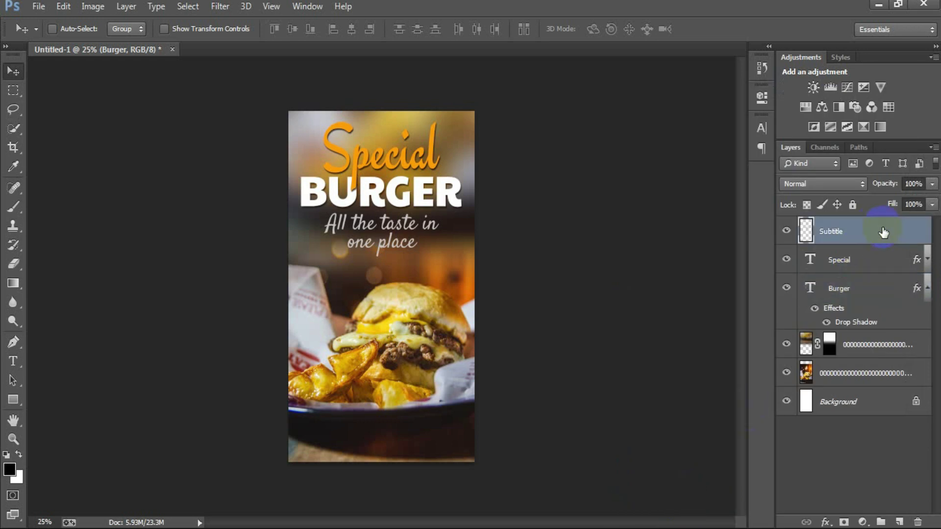
left_click(901, 520)
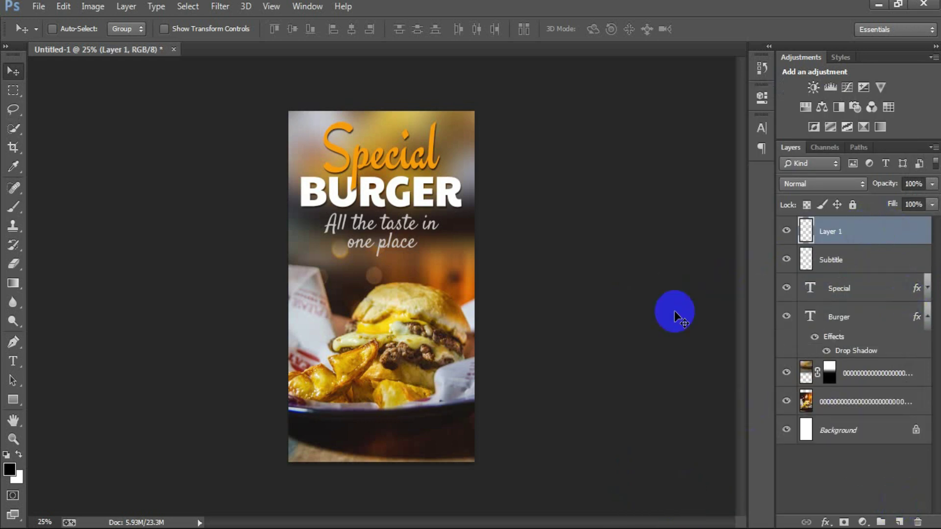
left_click_drag(12, 400, 56, 396)
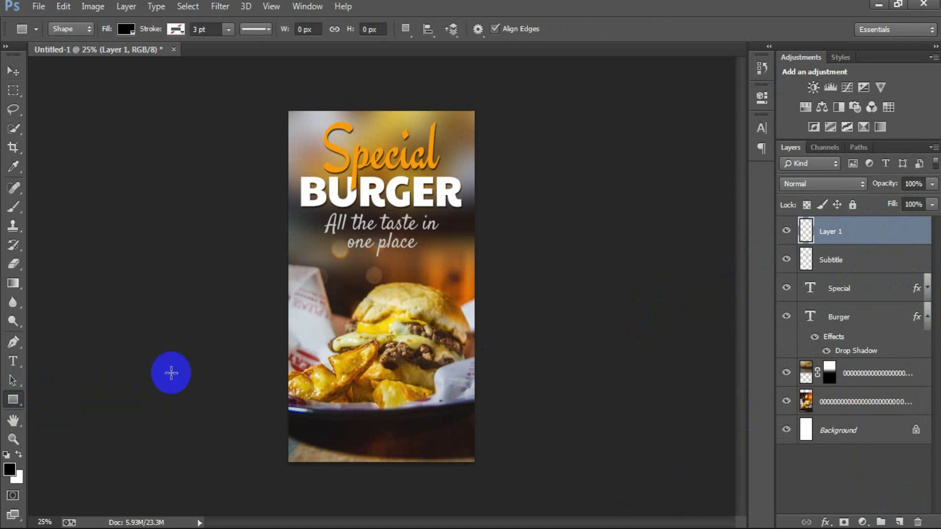
left_click_drag(342, 274, 415, 303)
left_click_drag(564, 234, 684, 235)
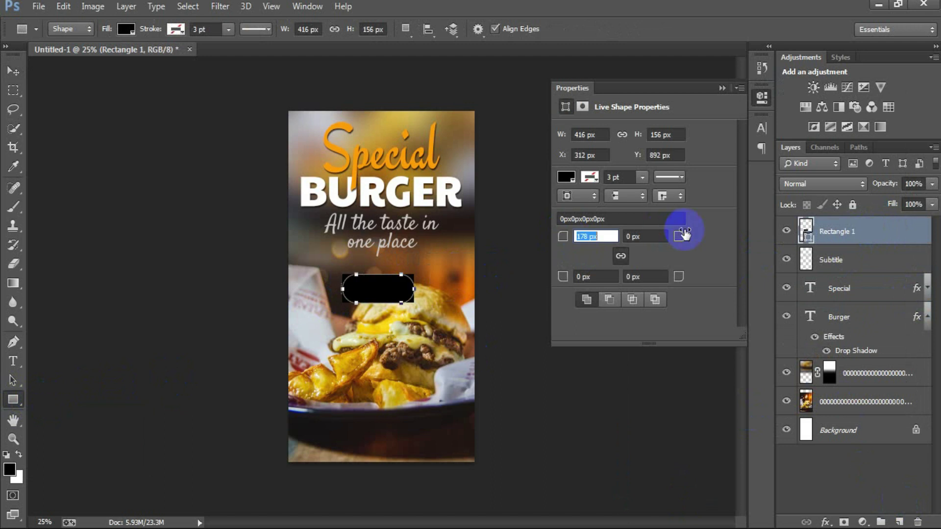
Fill the rounded rectangle with white.
left_click(566, 177)
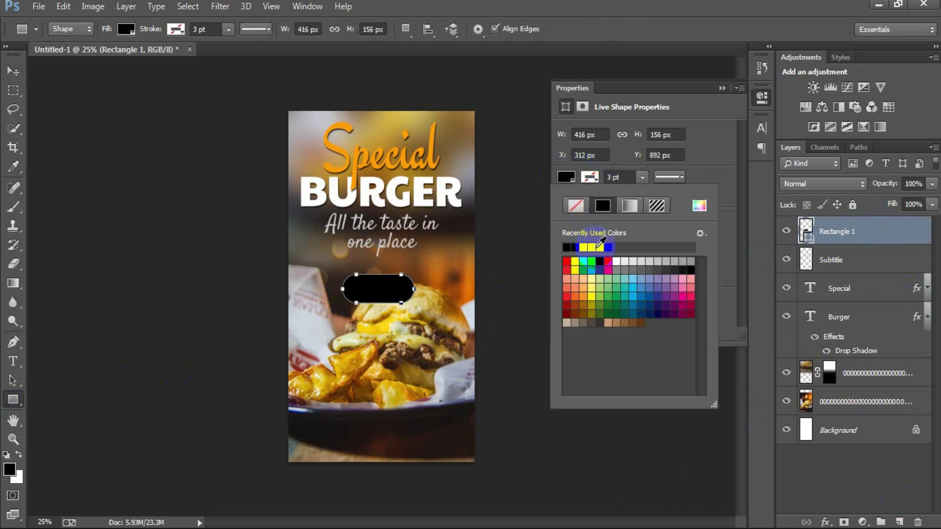
left_click(616, 261)
left_click(722, 88)
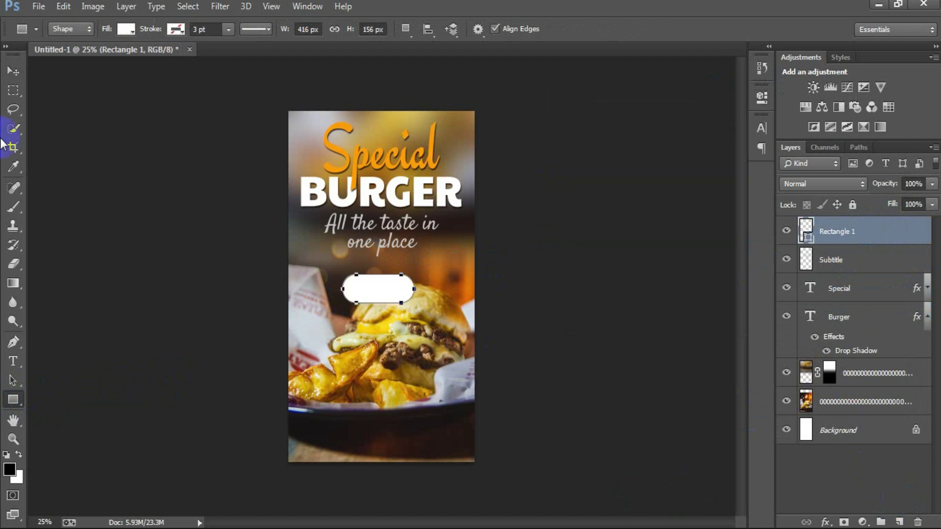
Resize the white rounded rectangle to about 83% width and 66% height around its center.
left_click(14, 71)
left_click(653, 282)
key("ctrl+t")
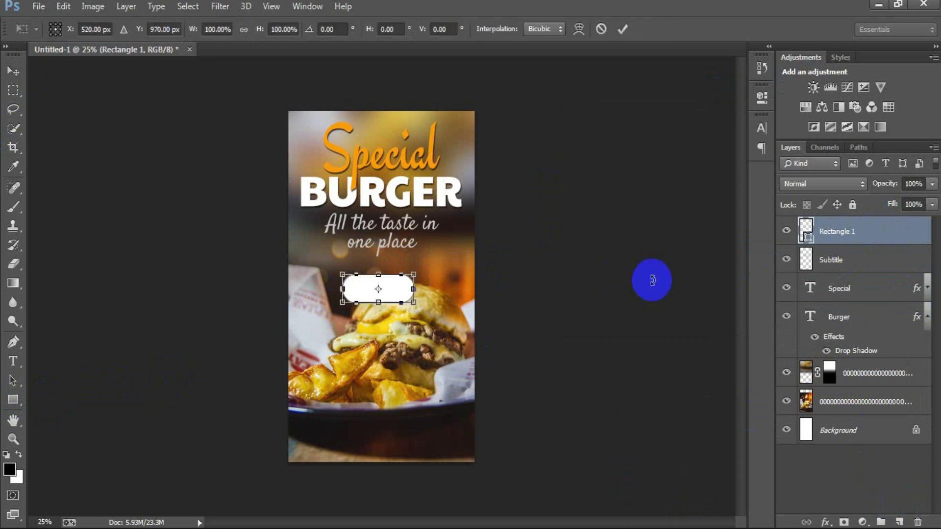
left_click_drag(381, 303, 407, 297)
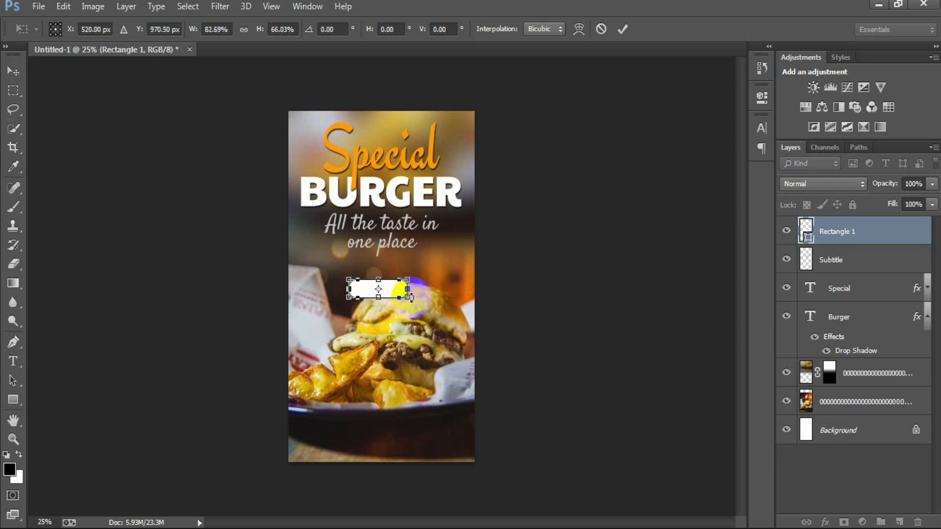
left_click(623, 30)
Add the text "ORDER NOW" on a new layer above the white rounded rectangle, over the lower part of the photo.
left_click(900, 521)
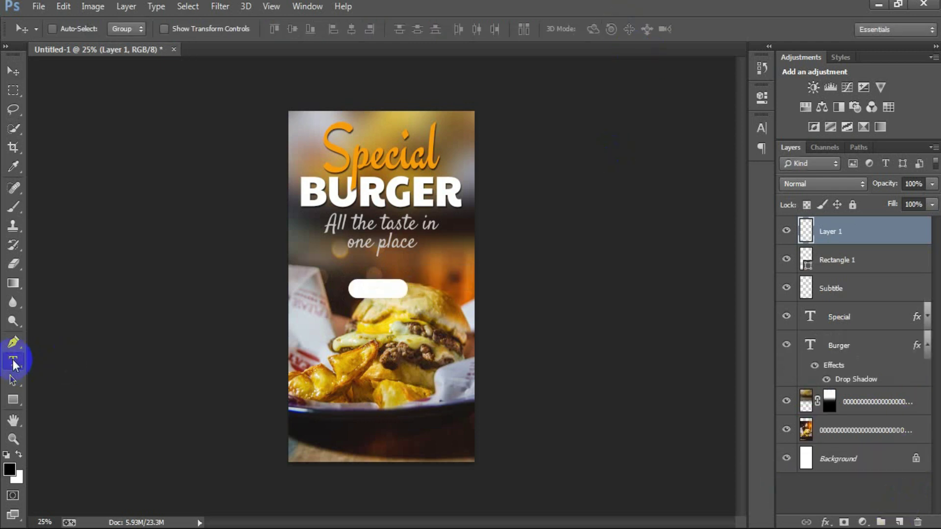
left_click(13, 362)
left_click(360, 423)
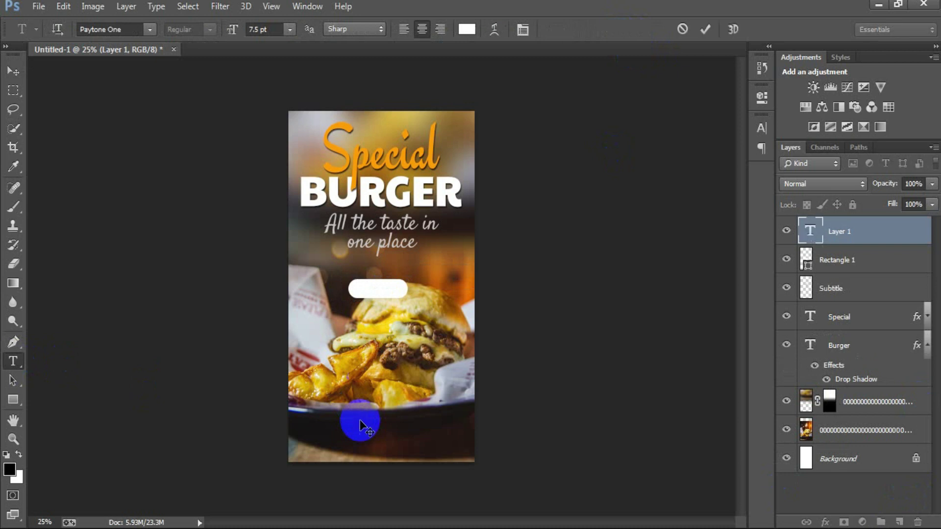
type("ORDER")
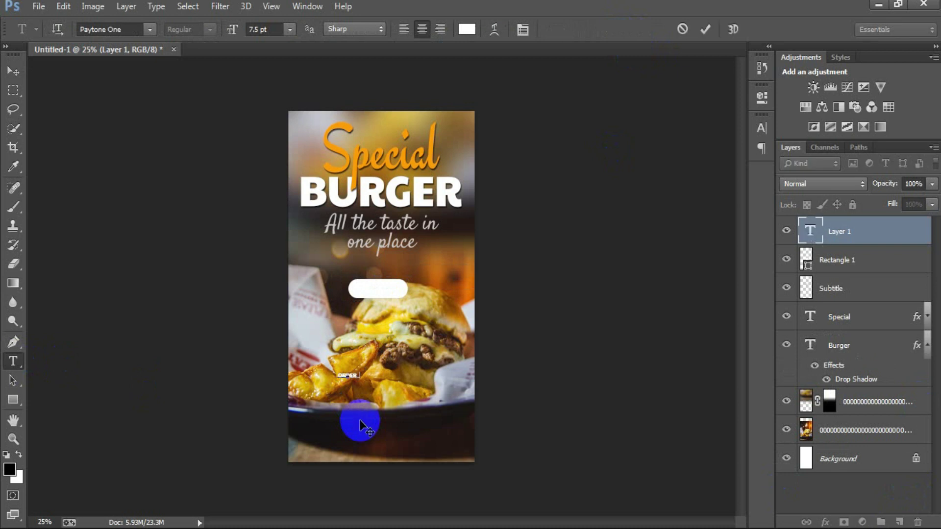
type(" NOW")
left_click(14, 72)
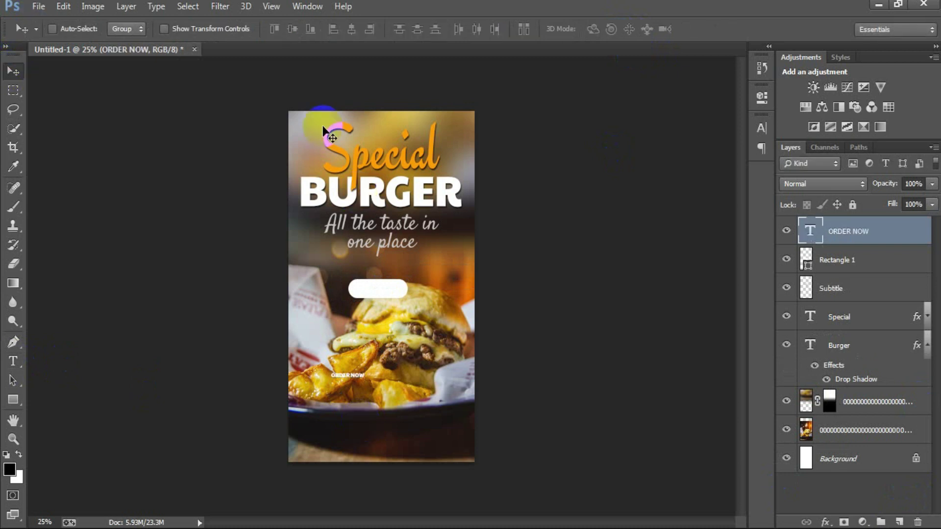
Color the "ORDER NOW" text black and move it onto the center of the white rounded button.
left_click(762, 129)
left_click(731, 216)
left_click_drag(563, 248, 504, 363)
left_click(784, 162)
left_click_drag(368, 375, 379, 290)
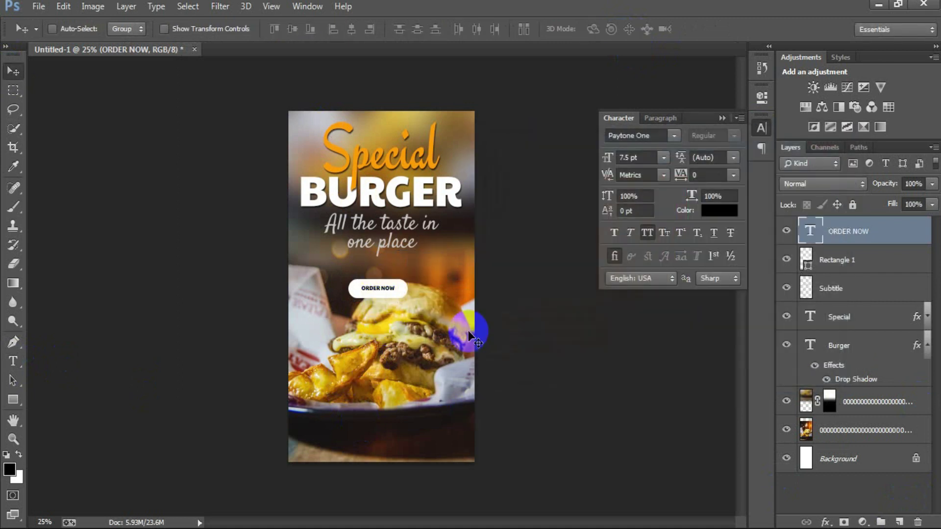
Enlarge the "ORDER NOW" text around its center to about 10.7 pt so it nearly fills the button's width.
key("ctrl+t")
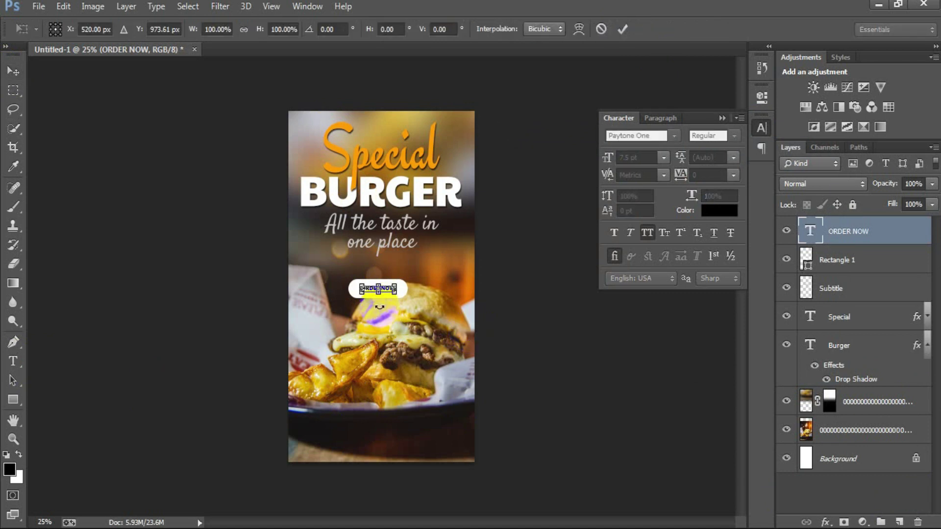
left_click_drag(399, 296, 404, 295)
left_click(623, 30)
Scale the "ORDER NOW" text and Rectangle 1 together to about 72% around their center.
left_click(833, 260, "shift")
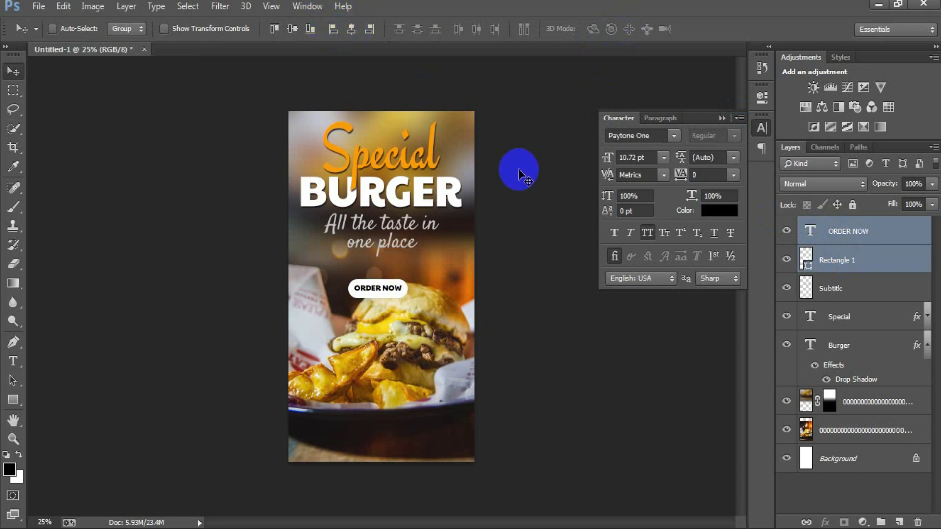
key("ctrl+t")
left_click_drag(405, 296, 399, 295)
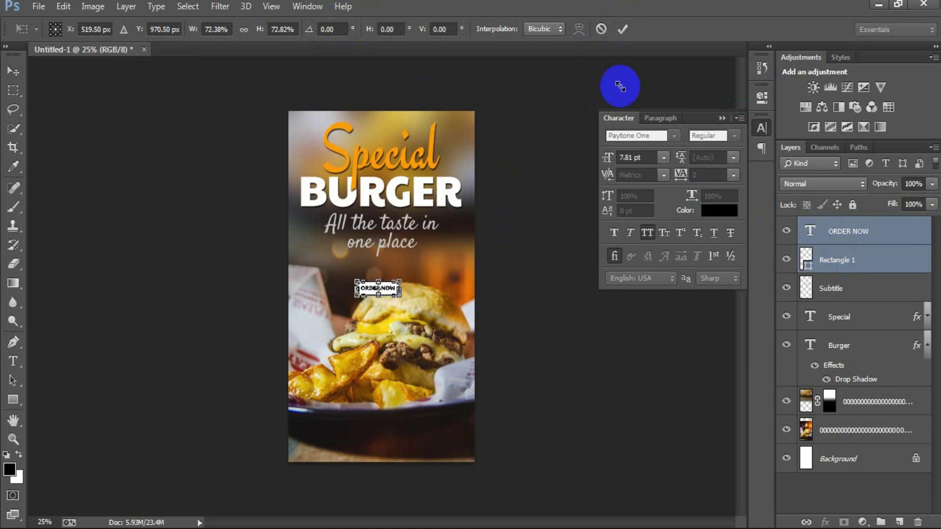
left_click(620, 31)
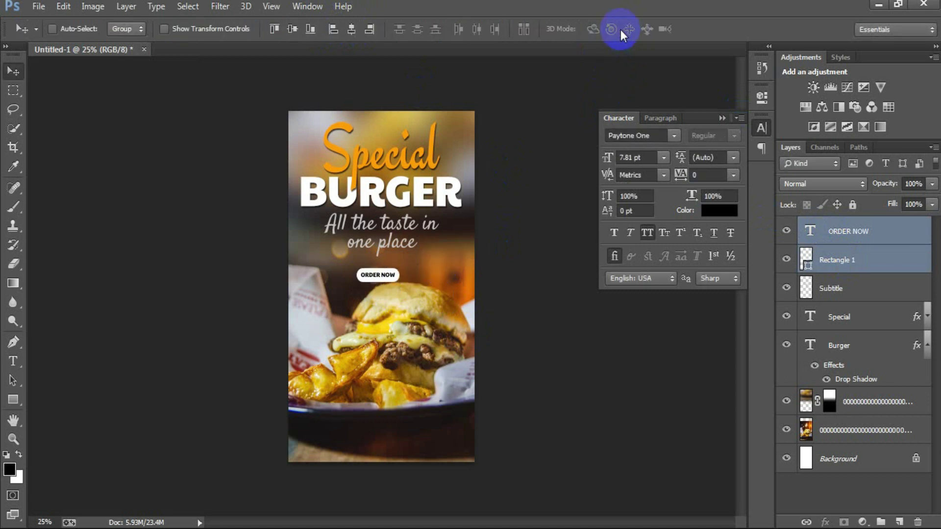
Nudge the "ORDER NOW" button and its text up to sit just below the subtitle, and reselect only the text layer.
key("shift+Down")
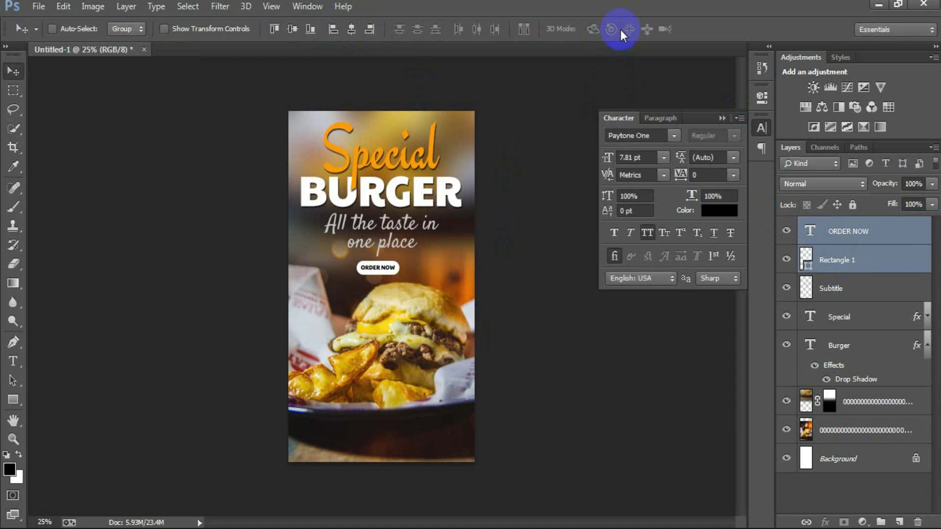
key("Up")
key("Down")
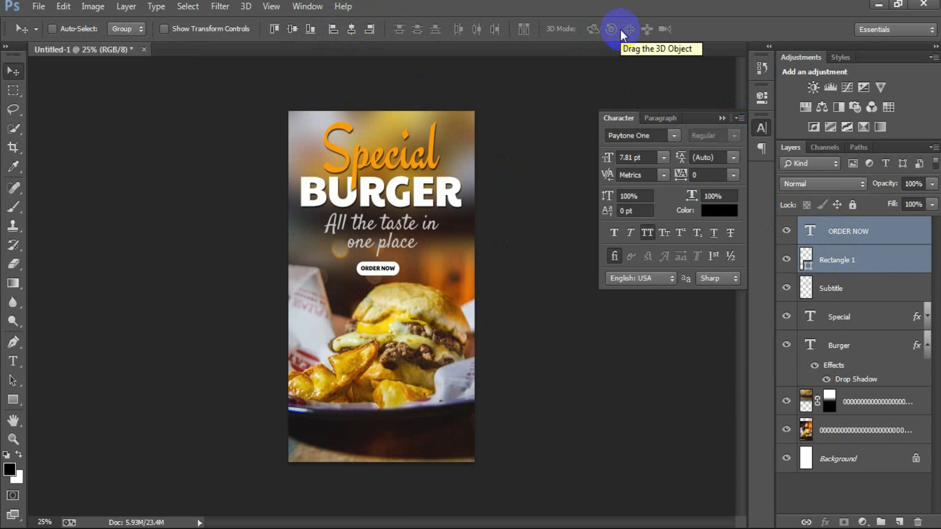
left_click(723, 118)
left_click(843, 234)
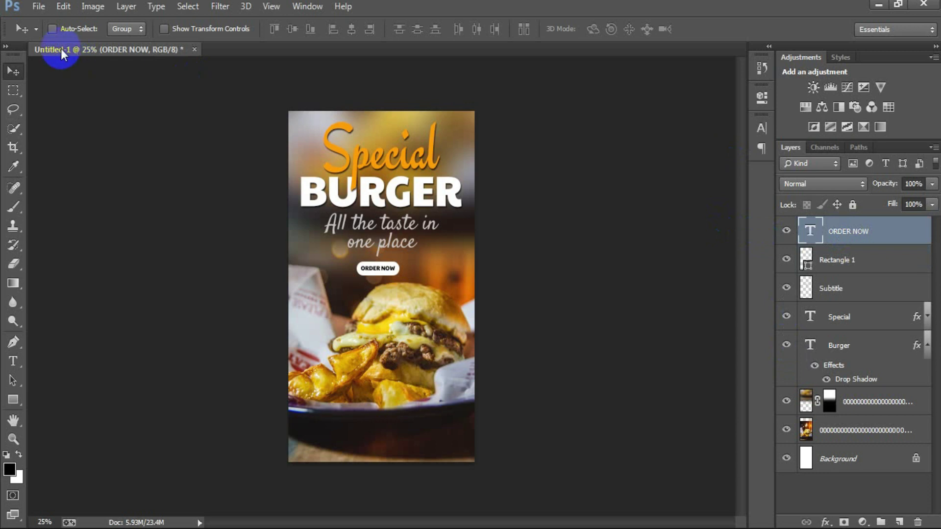
Place the yellow accent-strokes image as the top layer, scaled to about 21% around its center.
left_click(38, 6)
left_click(100, 226)
double_click(657, 108)
left_click_drag(479, 192, 400, 267)
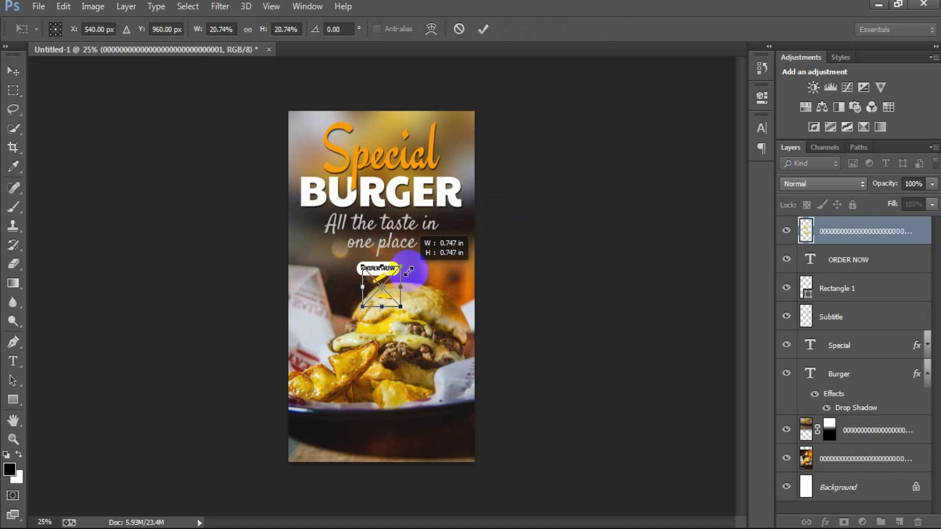
left_click(484, 31)
Position the yellow accent strokes right of "Special" and put a horizontally flipped copy on the left side of the word.
left_click_drag(369, 295, 315, 161)
key("ctrl+t")
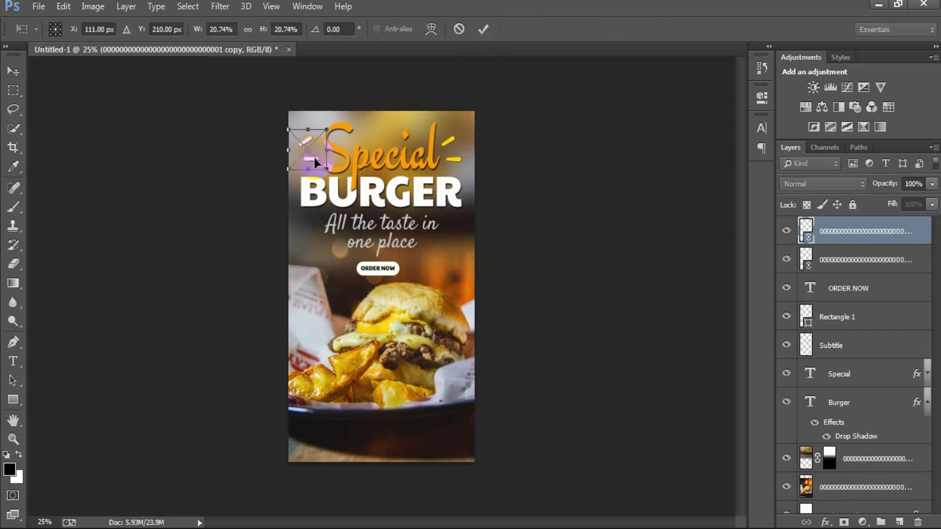
right_click(316, 161)
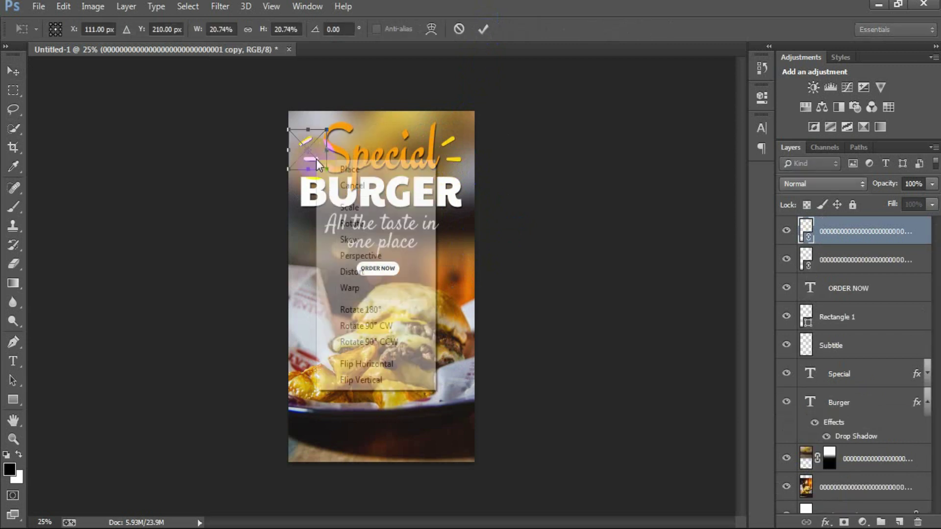
left_click(375, 364)
left_click(484, 30)
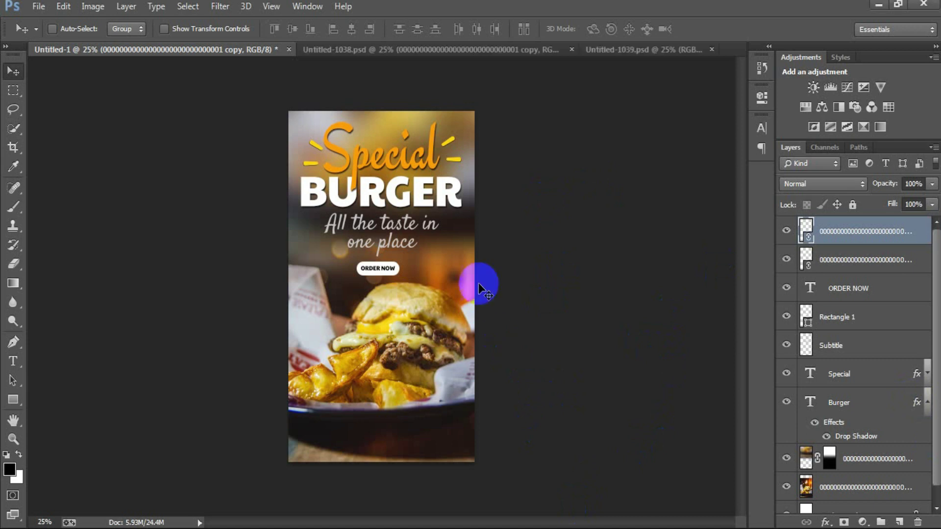
Compare the finished chicken and biryani designs in the other open documents with the burger design.
left_click(363, 49)
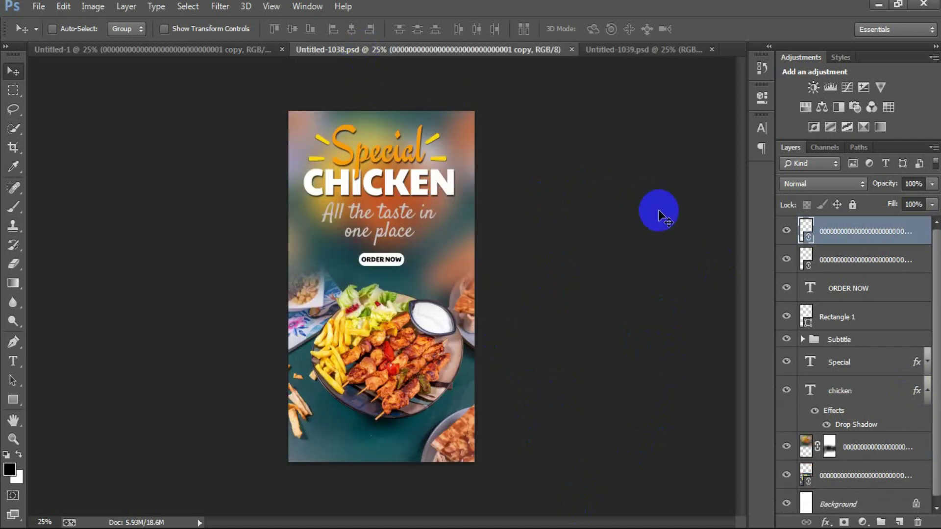
left_click(646, 47)
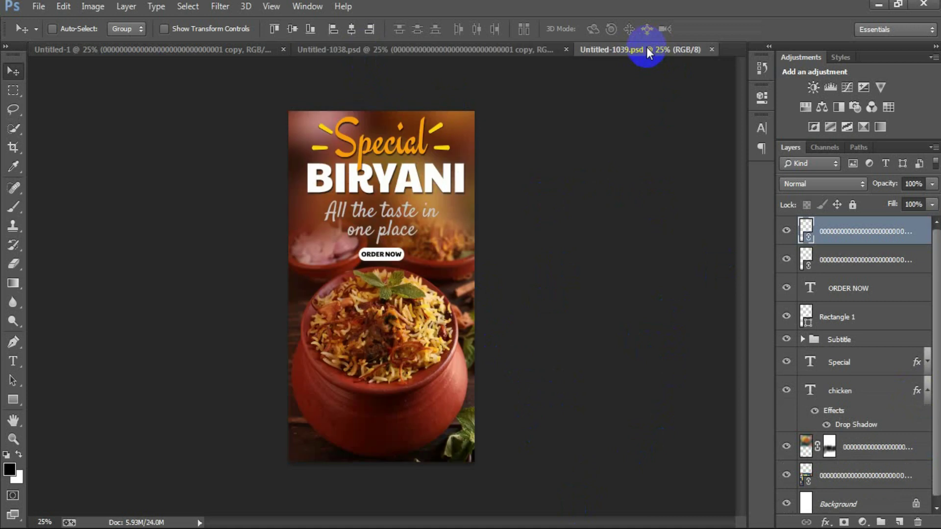
left_click(462, 49)
left_click(230, 51)
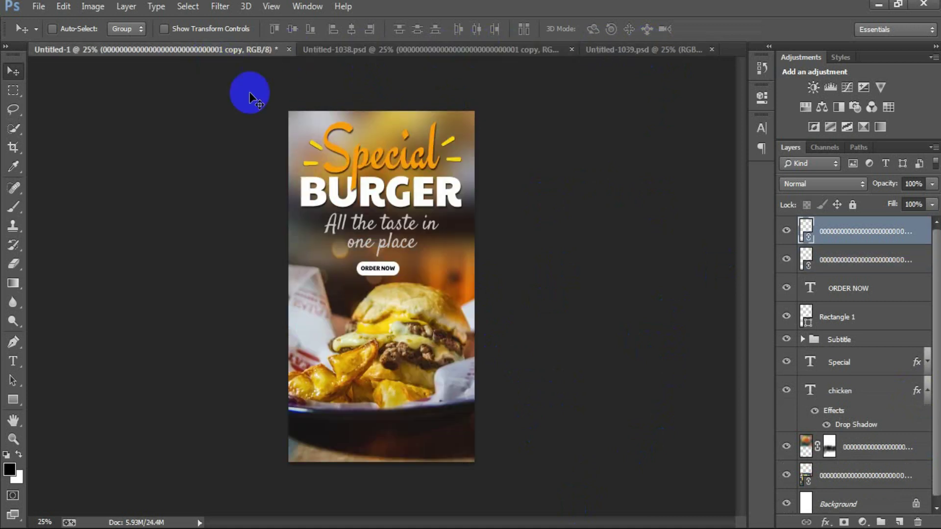
key("ctrl+plus")
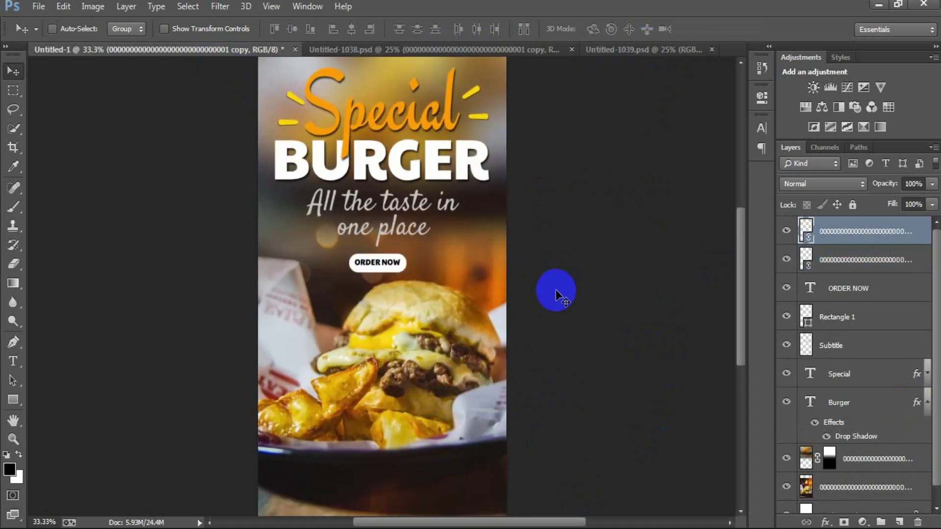
key("ctrl+minus")
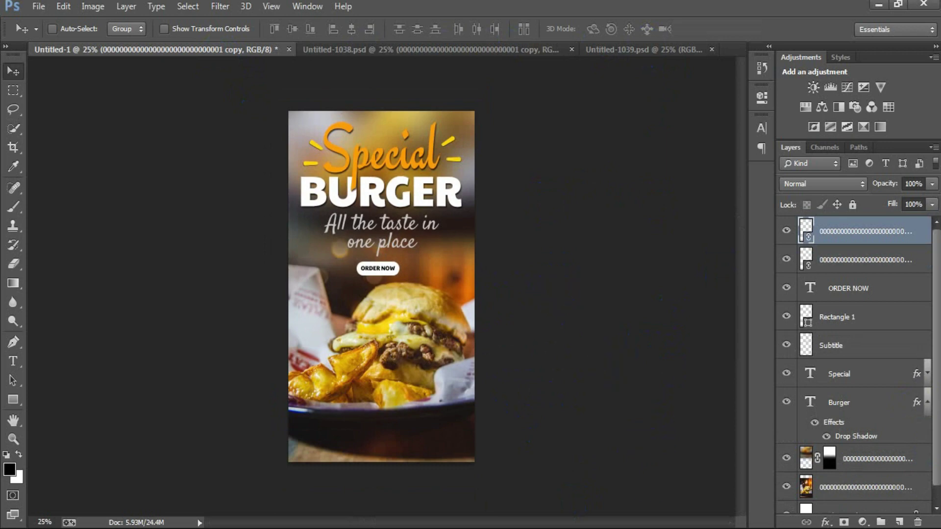